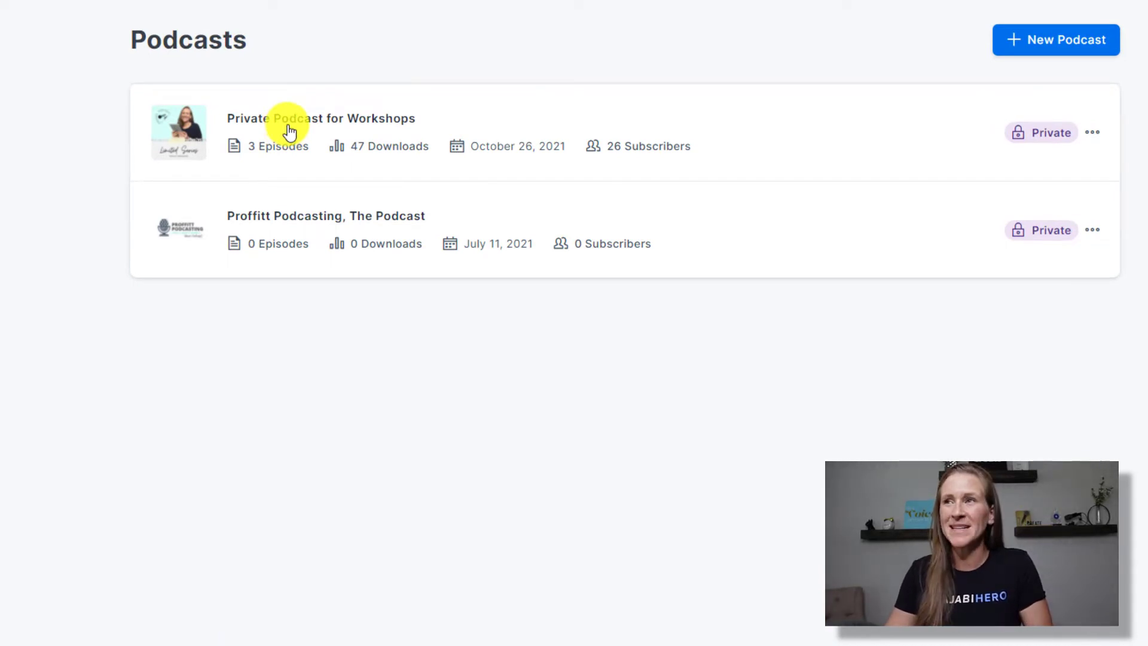
Open the 'Private Podcast for Workshops' podcast to view its three published episodes.
{"action": "left_click", "coordinate": [289, 130]}
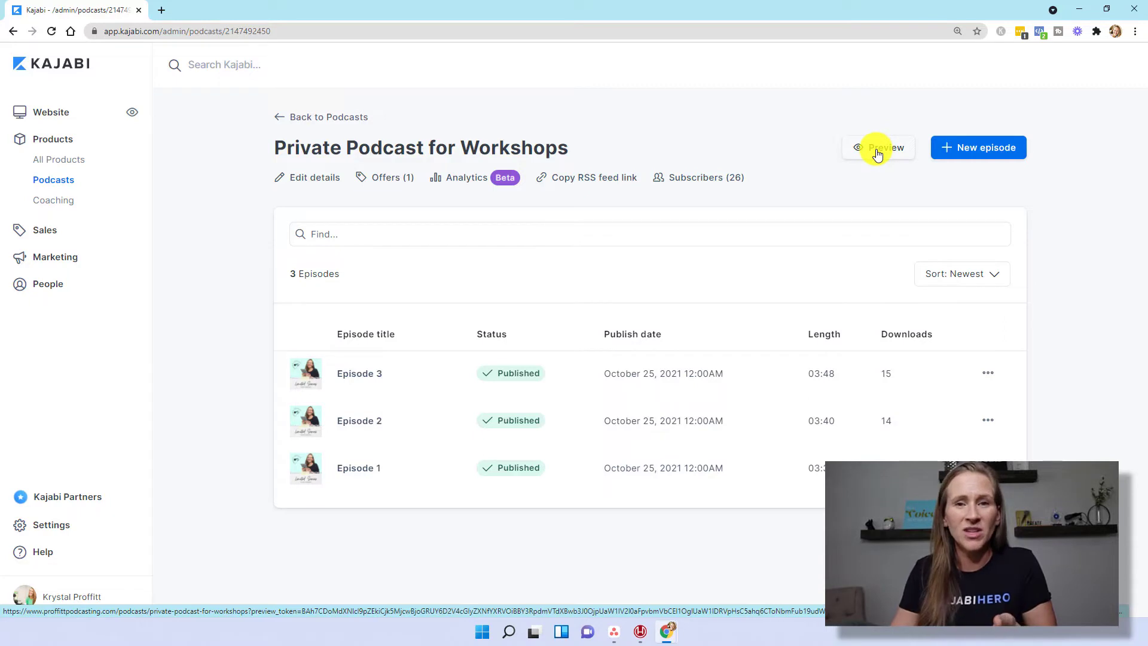
Preview the podcast's public page in a new tab and scroll through Episodes 3, 1 and 2.
{"action": "left_click", "coordinate": [877, 155]}
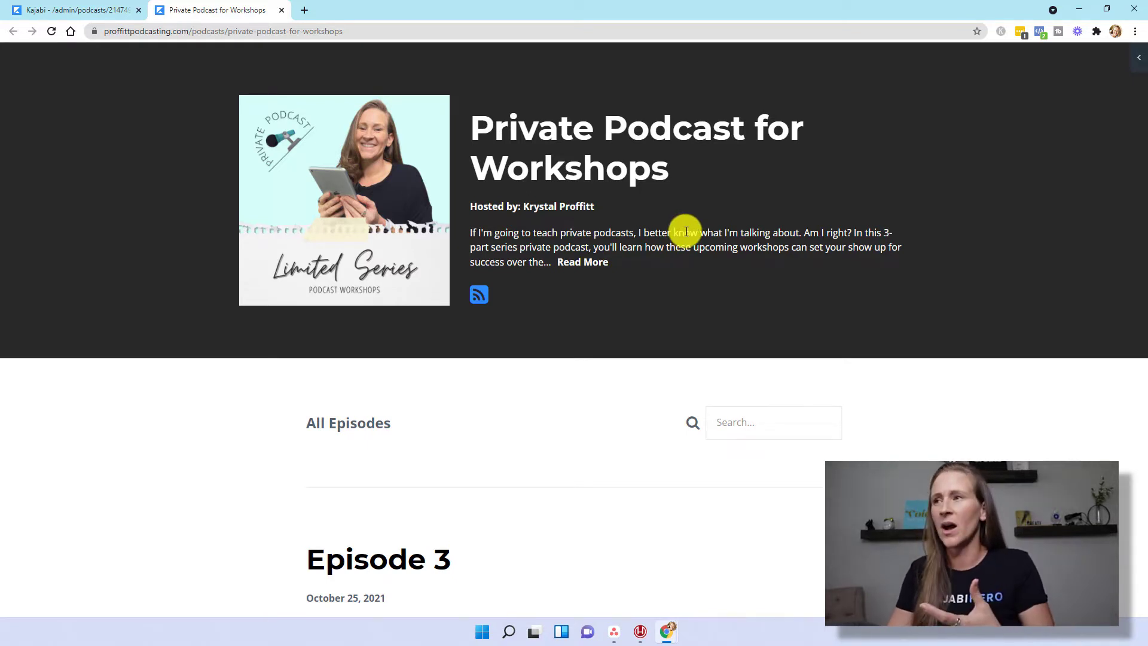
{"action": "scroll", "coordinate": [687, 248], "scroll_direction": "down", "scroll_amount": 6}
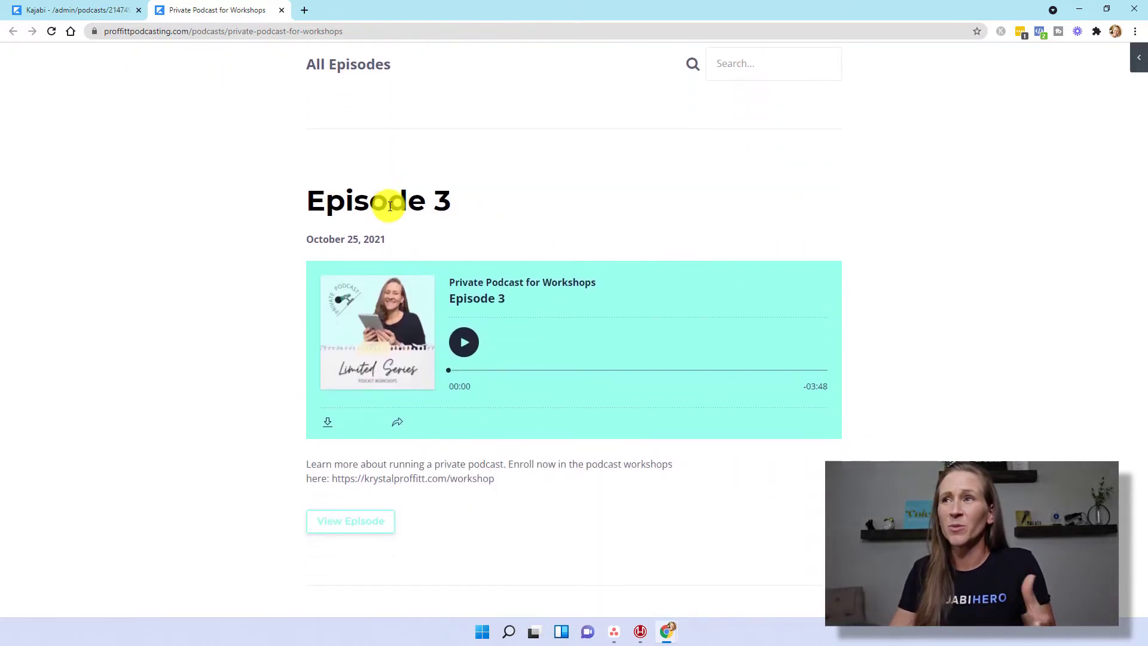
{"action": "scroll", "coordinate": [390, 216], "scroll_direction": "down", "scroll_amount": 10}
{"action": "scroll", "coordinate": [529, 293], "scroll_direction": "down", "scroll_amount": 5}
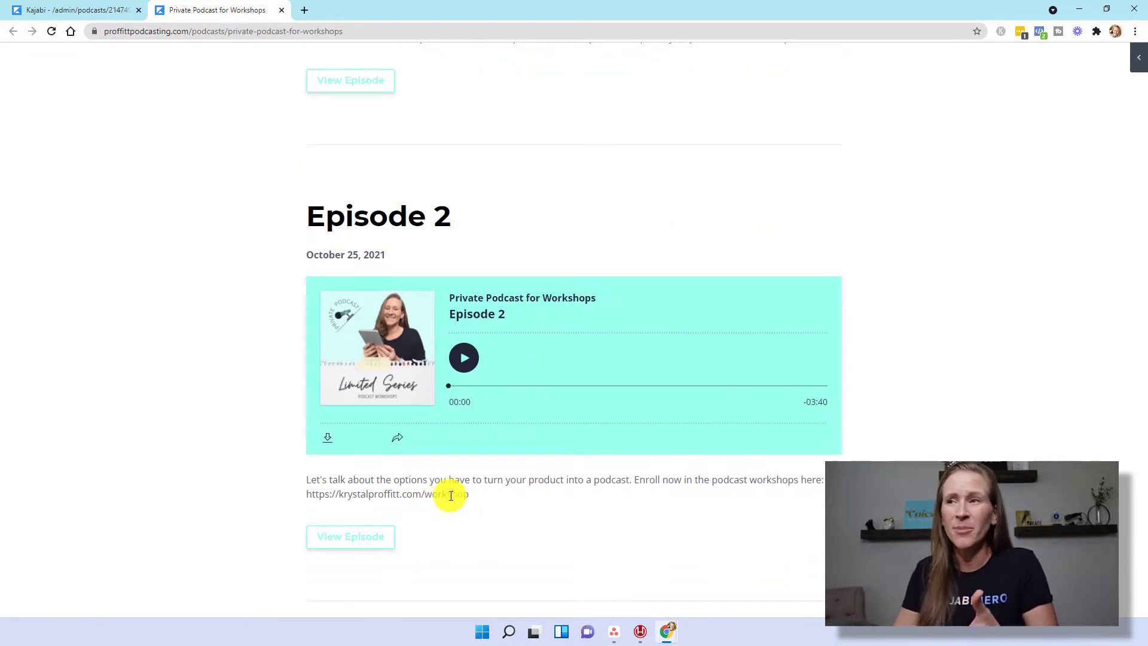
{"action": "scroll", "coordinate": [482, 497], "scroll_direction": "down", "scroll_amount": 2}
{"action": "scroll", "coordinate": [479, 468], "scroll_direction": "up", "scroll_amount": 4}
{"action": "scroll", "coordinate": [465, 466], "scroll_direction": "up", "scroll_amount": 12}
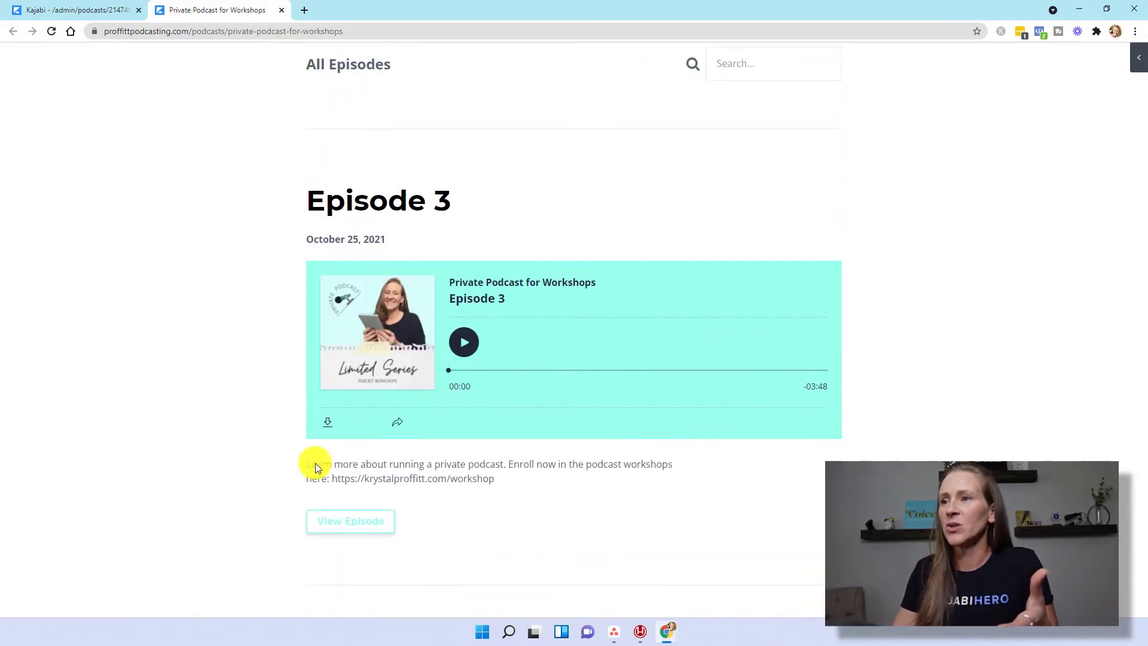
{"action": "left_click", "coordinate": [332, 522]}
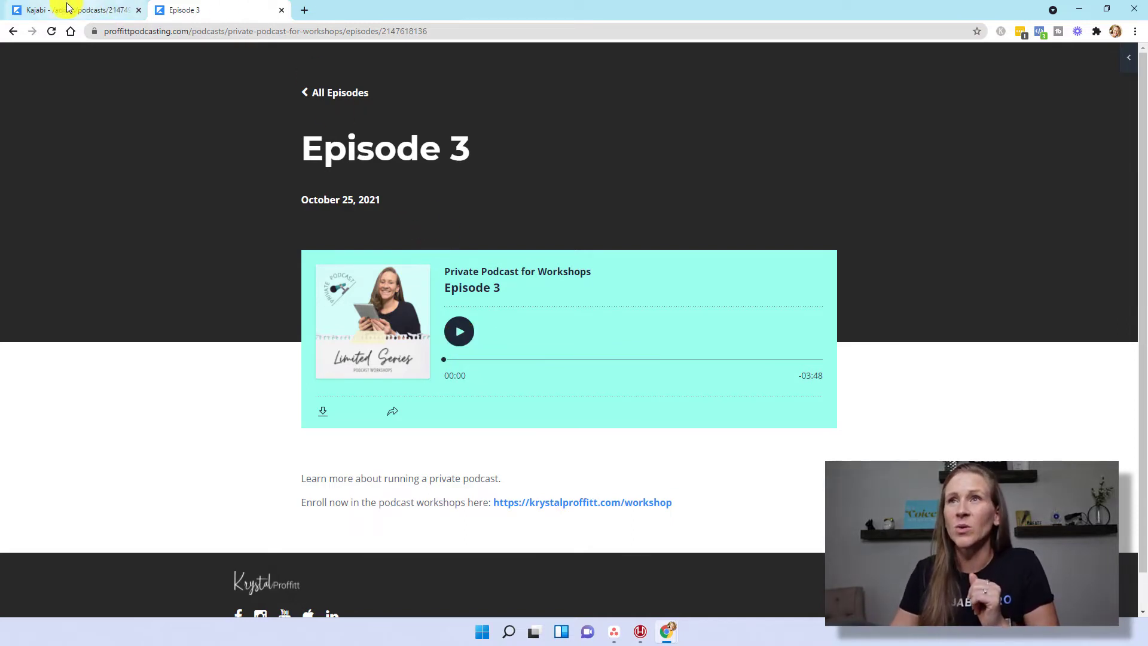
Return to the Kajabi admin tab showing the podcast's three published episodes and 26 subscribers.
{"action": "left_click", "coordinate": [84, 7]}
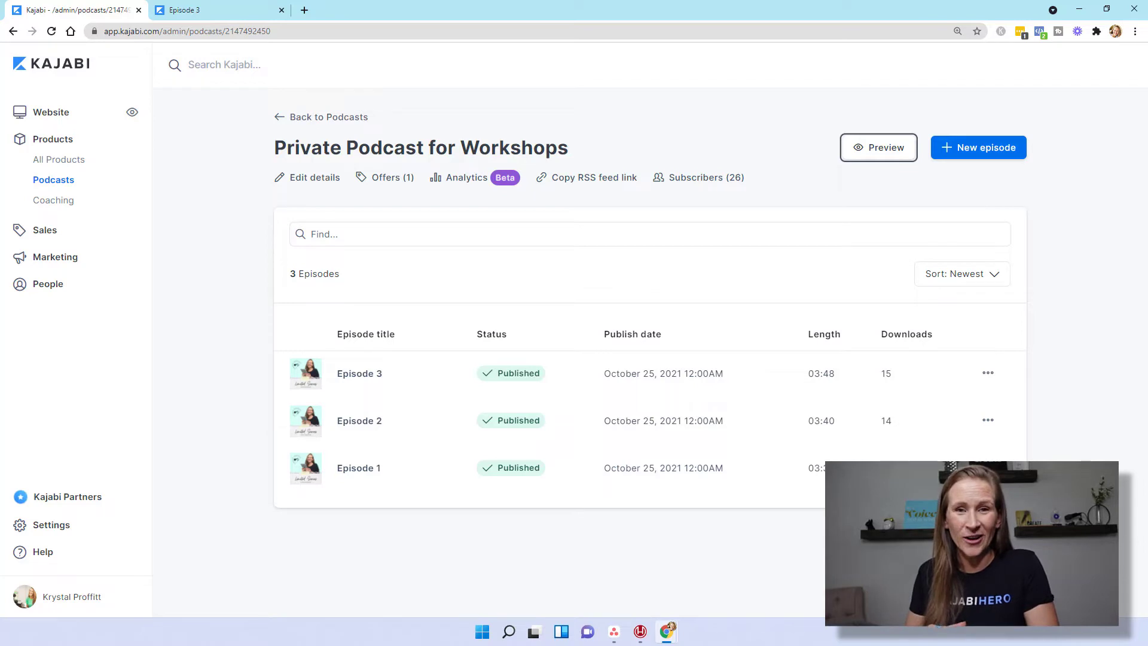
Start a new episode titled 'Episode 4', review its type options, then close it unsaved.
{"action": "left_click", "coordinate": [969, 154]}
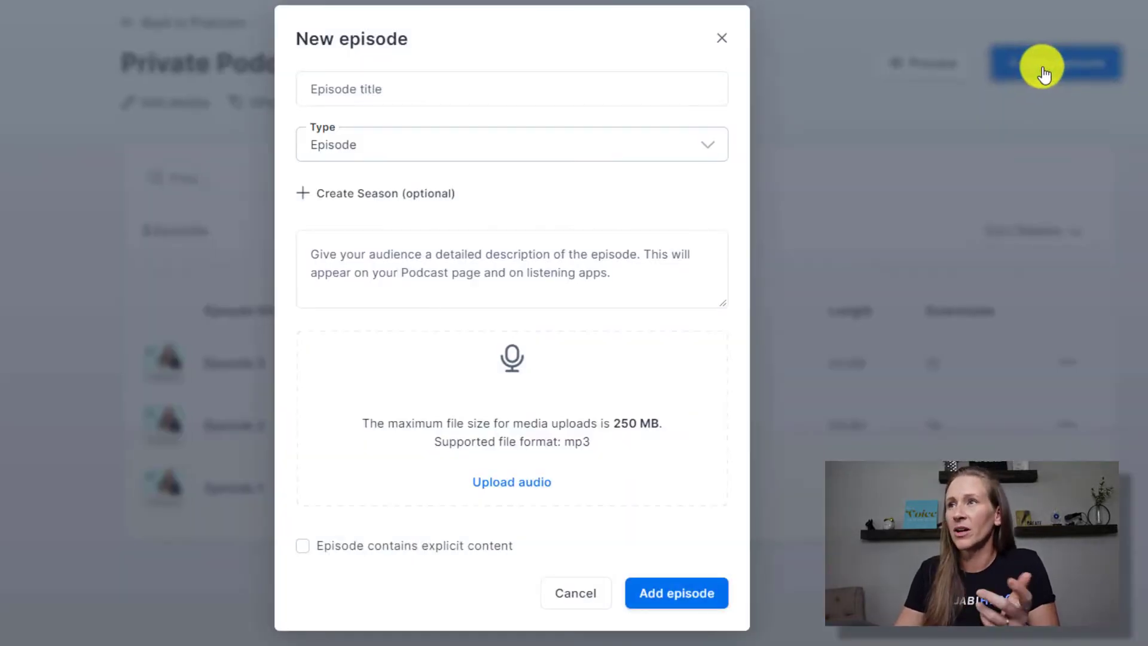
{"action": "left_click", "coordinate": [400, 83]}
{"action": "type", "text": "Episode 4"}
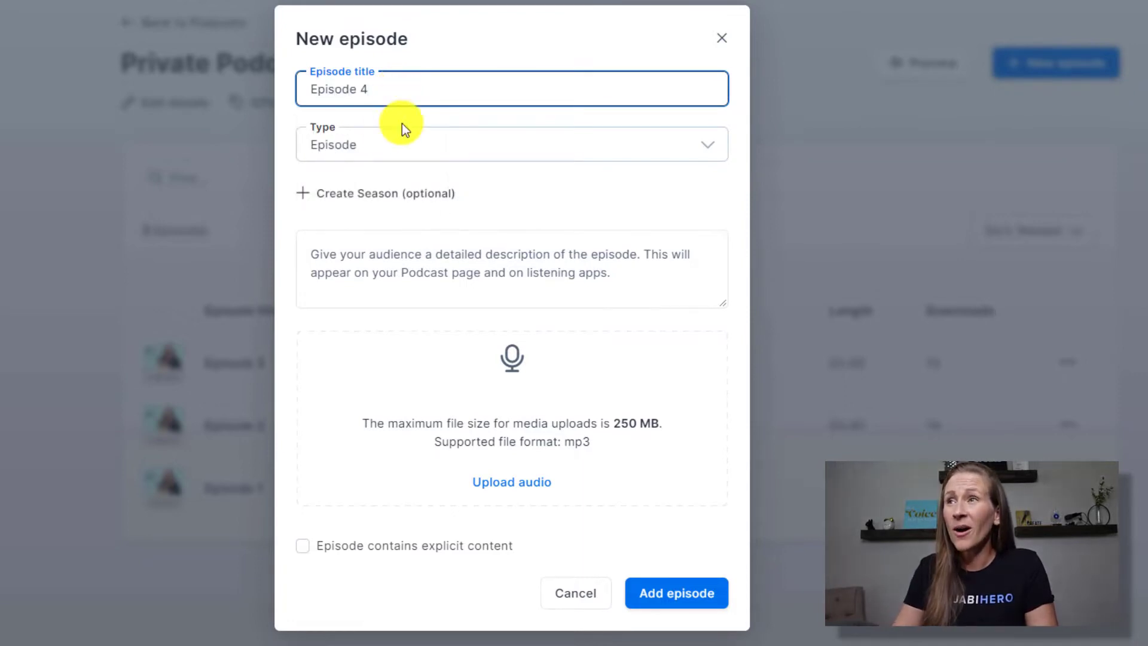
{"action": "left_click", "coordinate": [700, 151]}
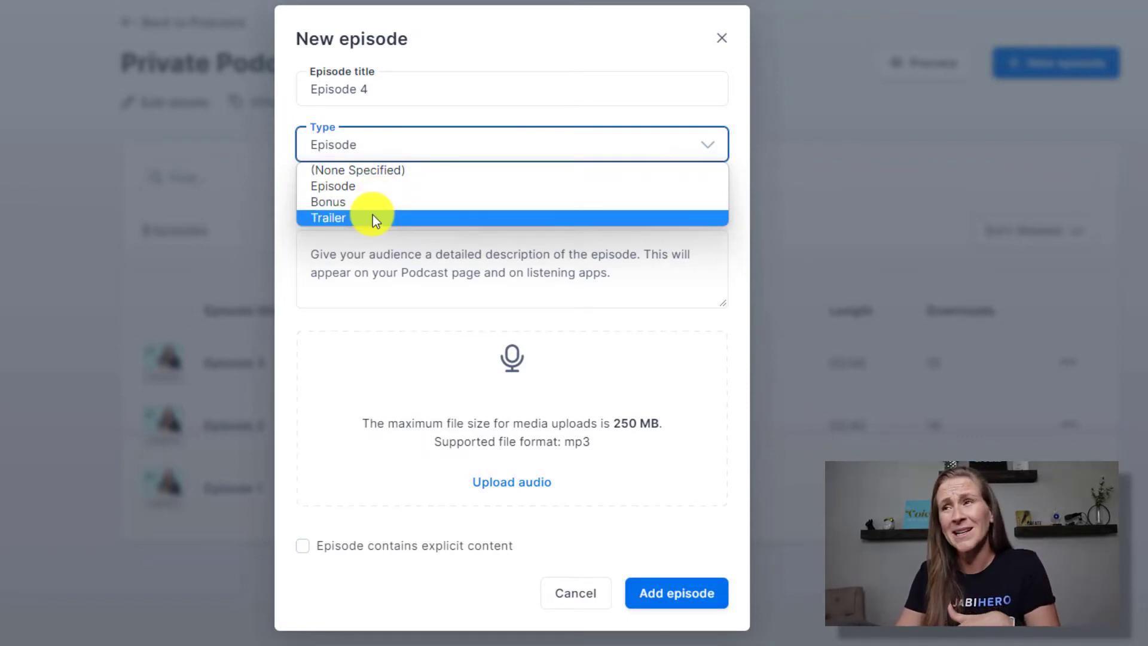
{"action": "left_click", "coordinate": [548, 56]}
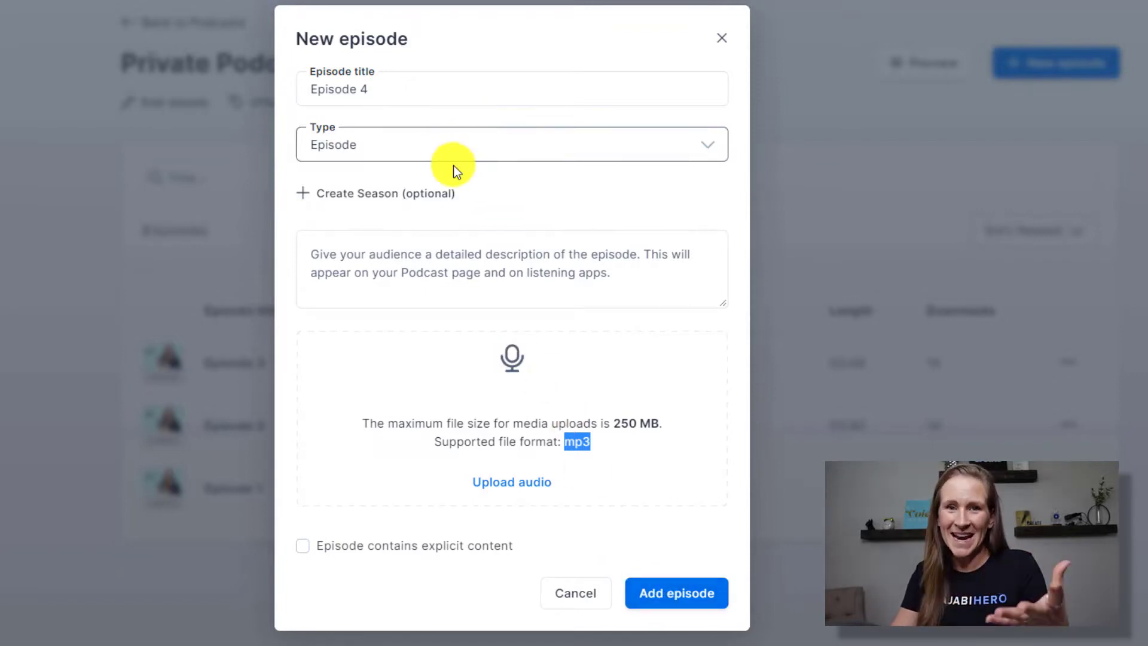
{"action": "left_click", "coordinate": [723, 41]}
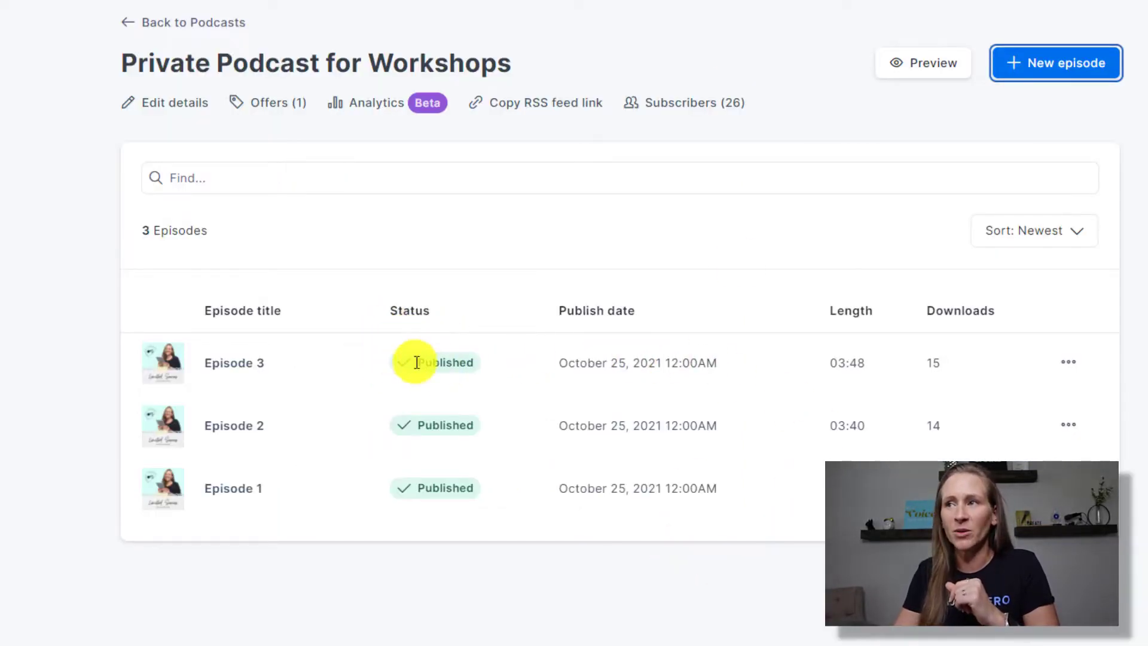
Open Episode 3's edit page and look over its title, audio and show notes.
{"action": "left_click", "coordinate": [1070, 363]}
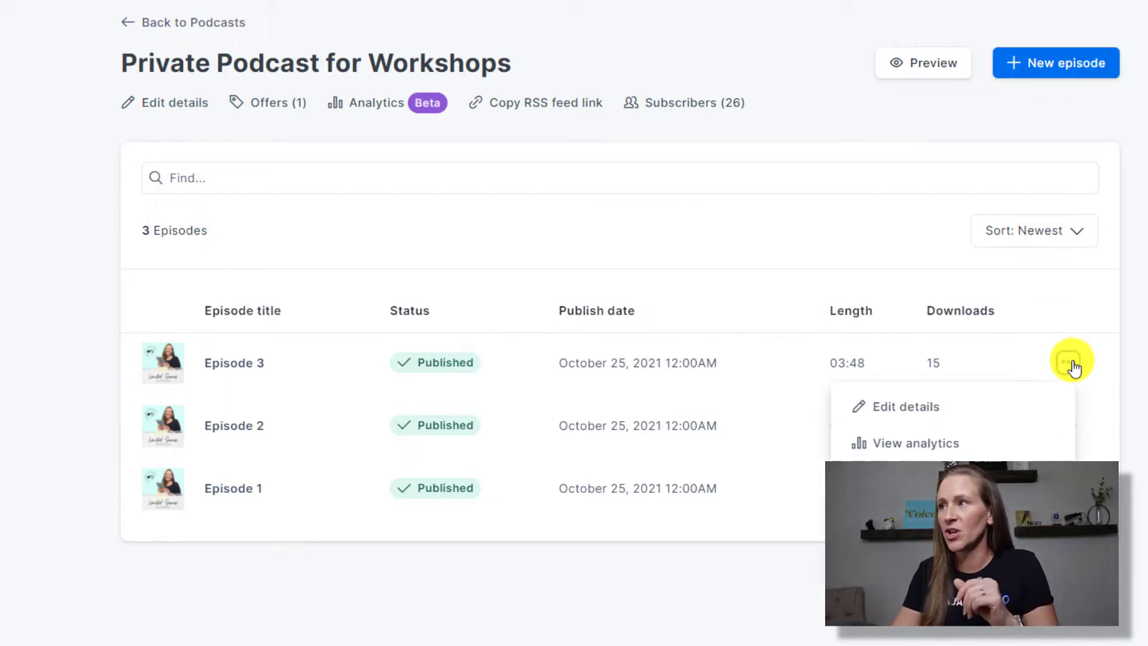
{"action": "left_click", "coordinate": [939, 419]}
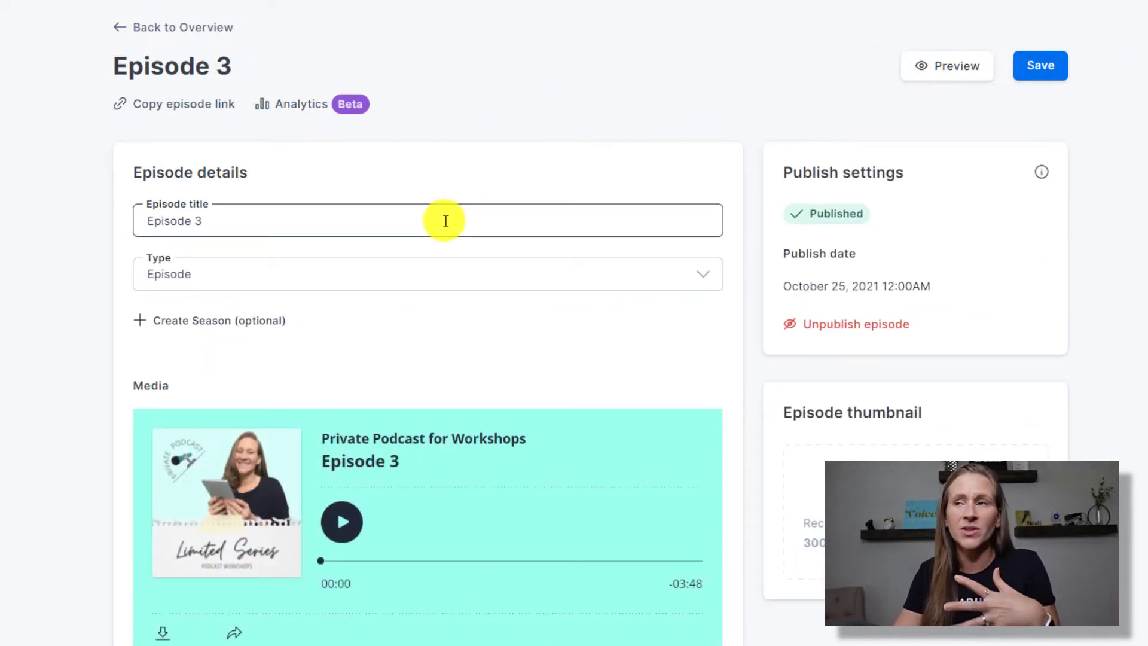
{"action": "left_click", "coordinate": [404, 228]}
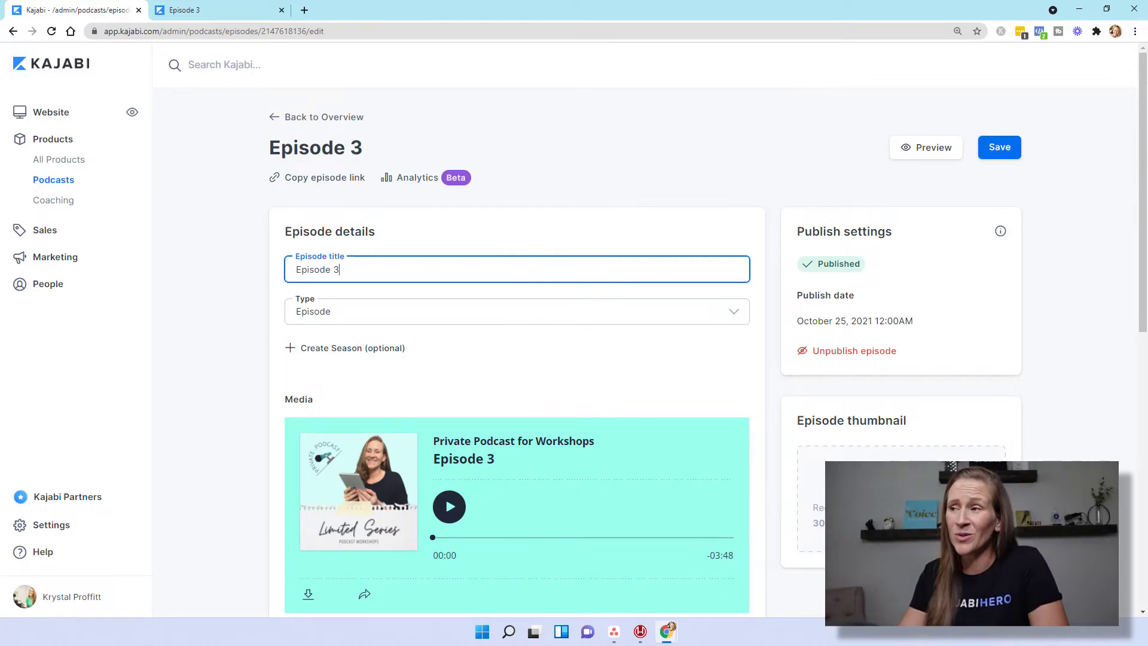
{"action": "scroll", "coordinate": [838, 378], "scroll_direction": "down", "scroll_amount": 2}
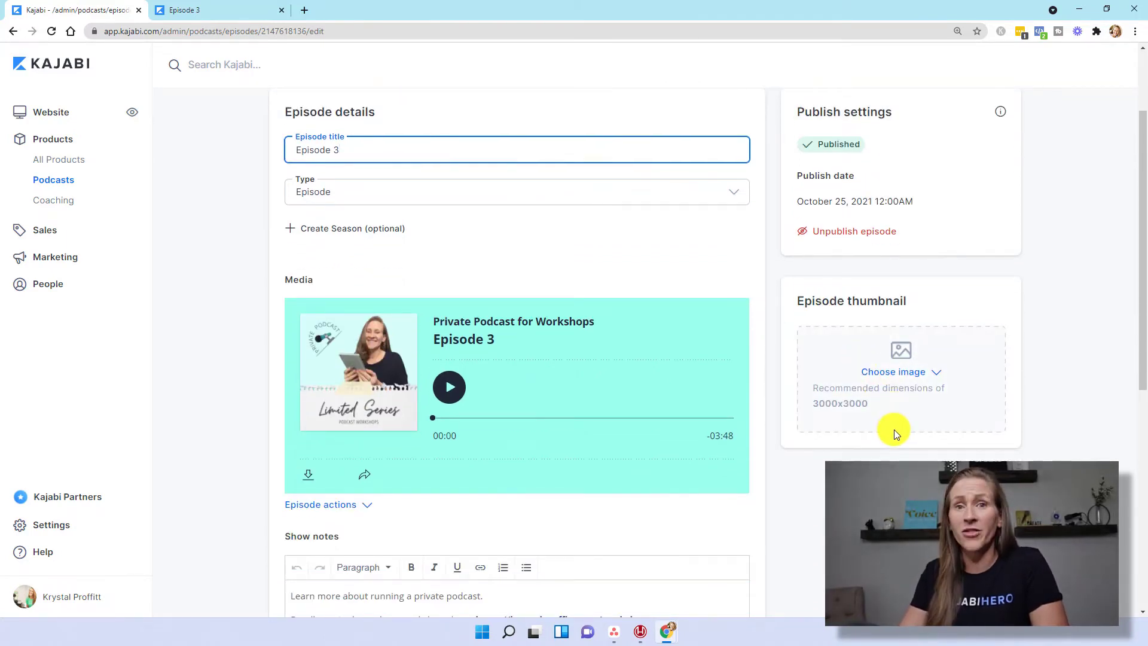
{"action": "scroll", "coordinate": [892, 430], "scroll_direction": "down", "scroll_amount": 1}
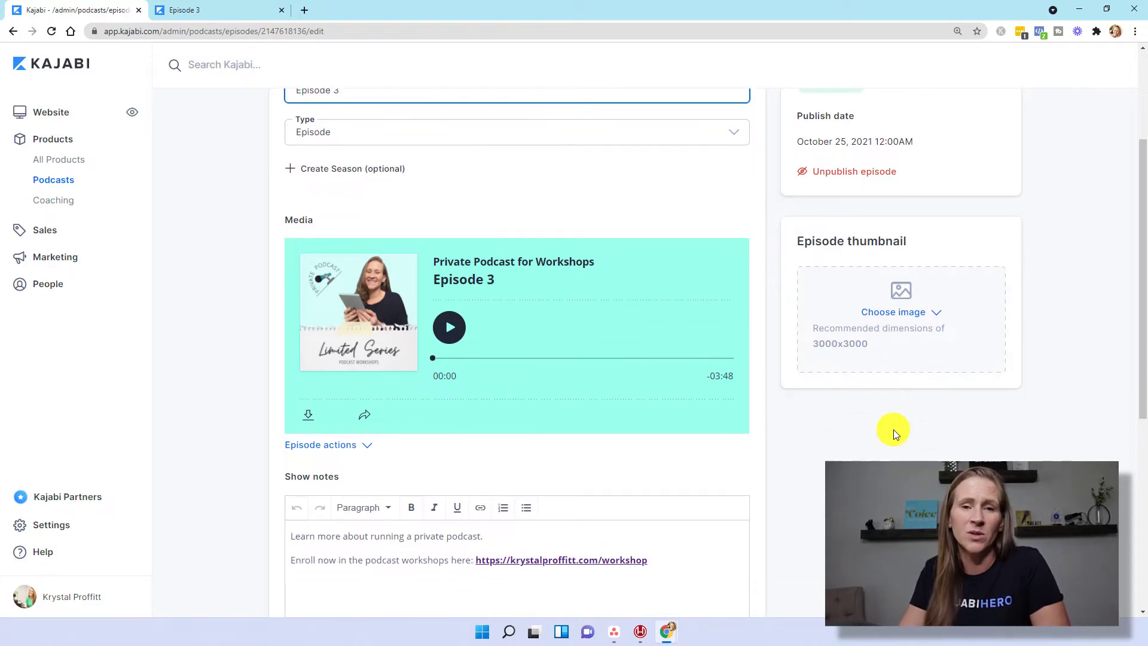
{"action": "scroll", "coordinate": [892, 429], "scroll_direction": "down", "scroll_amount": 3}
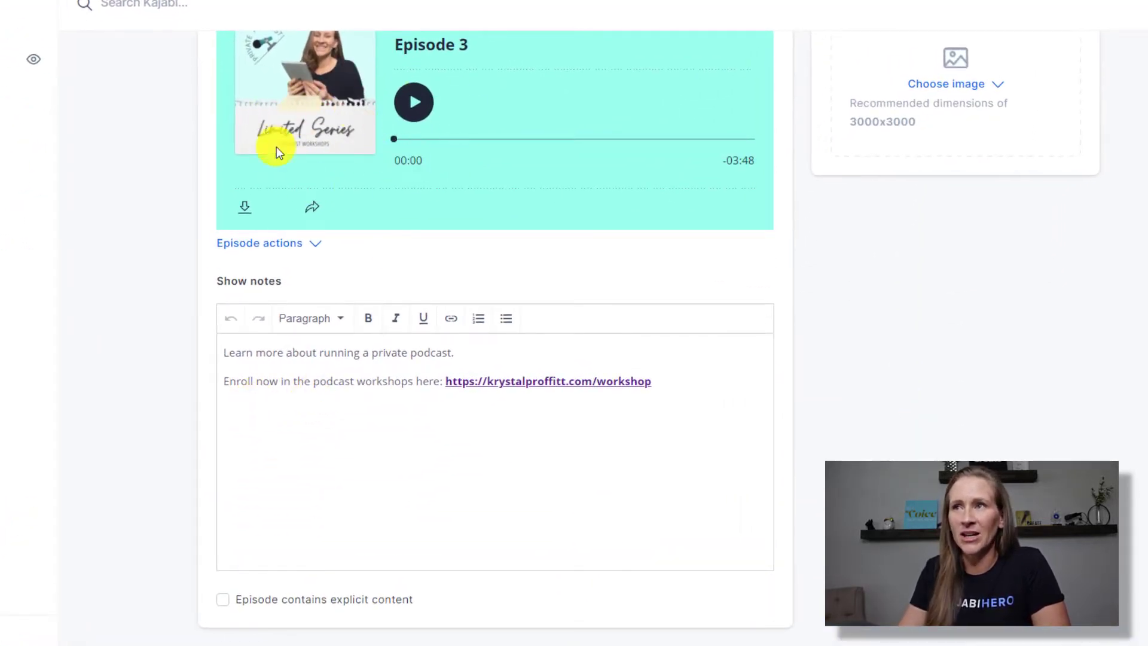
{"action": "scroll", "coordinate": [418, 281], "scroll_direction": "up", "scroll_amount": 2}
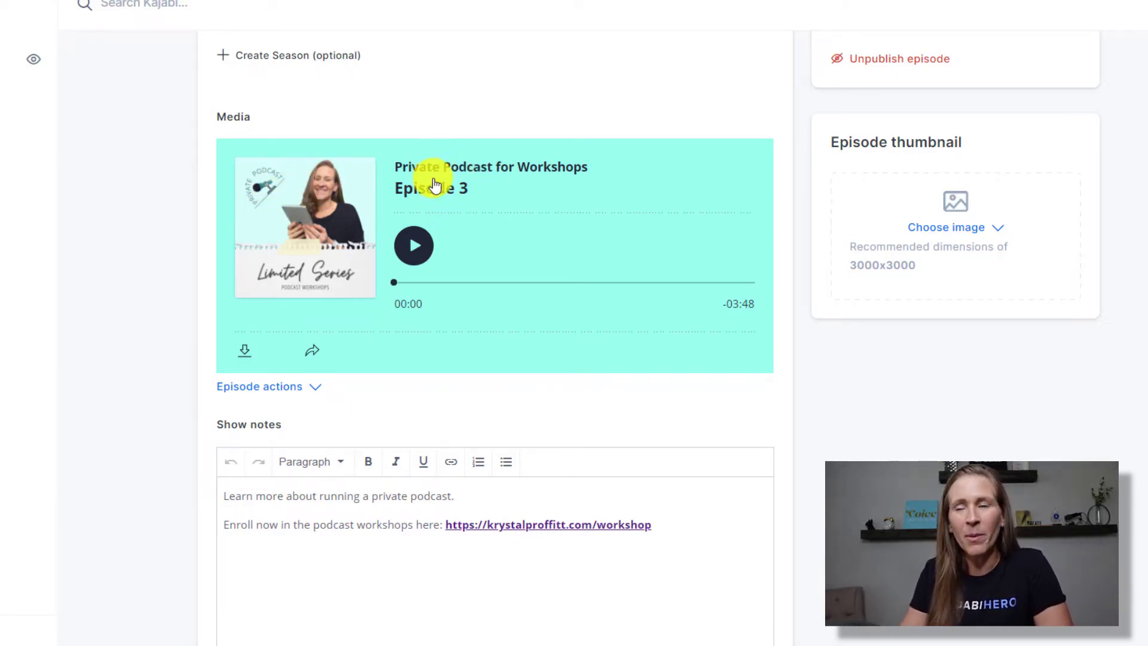
Play Episode 3's audio preview and review its extra actions like chapters and Replace Audio.
{"action": "left_click", "coordinate": [413, 263]}
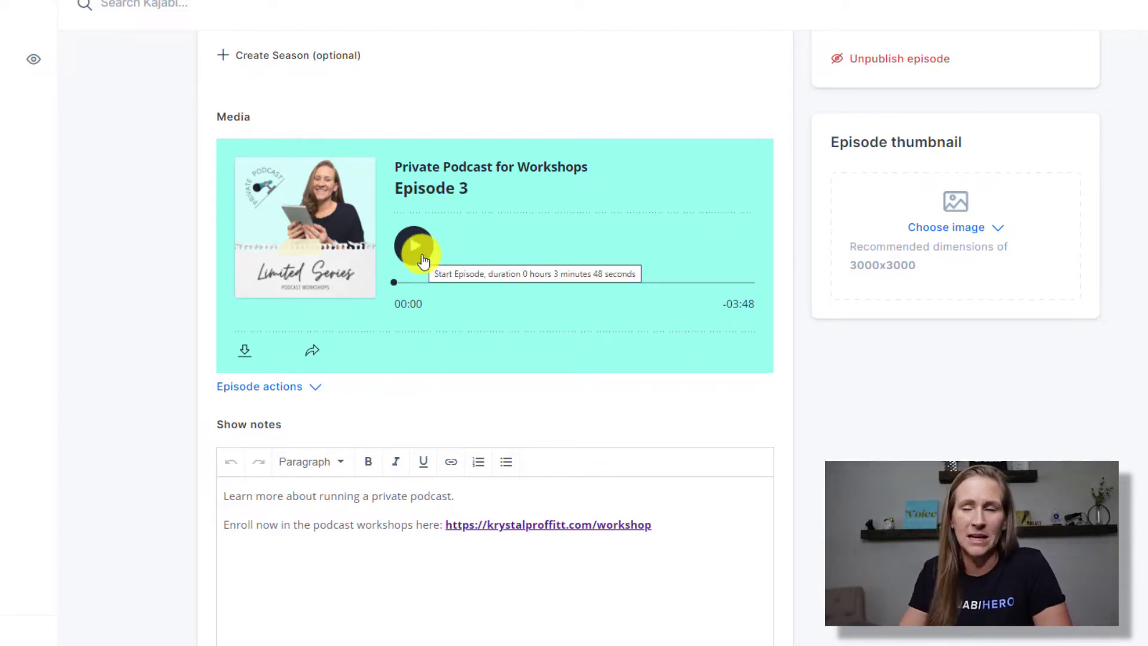
{"action": "left_click", "coordinate": [312, 389]}
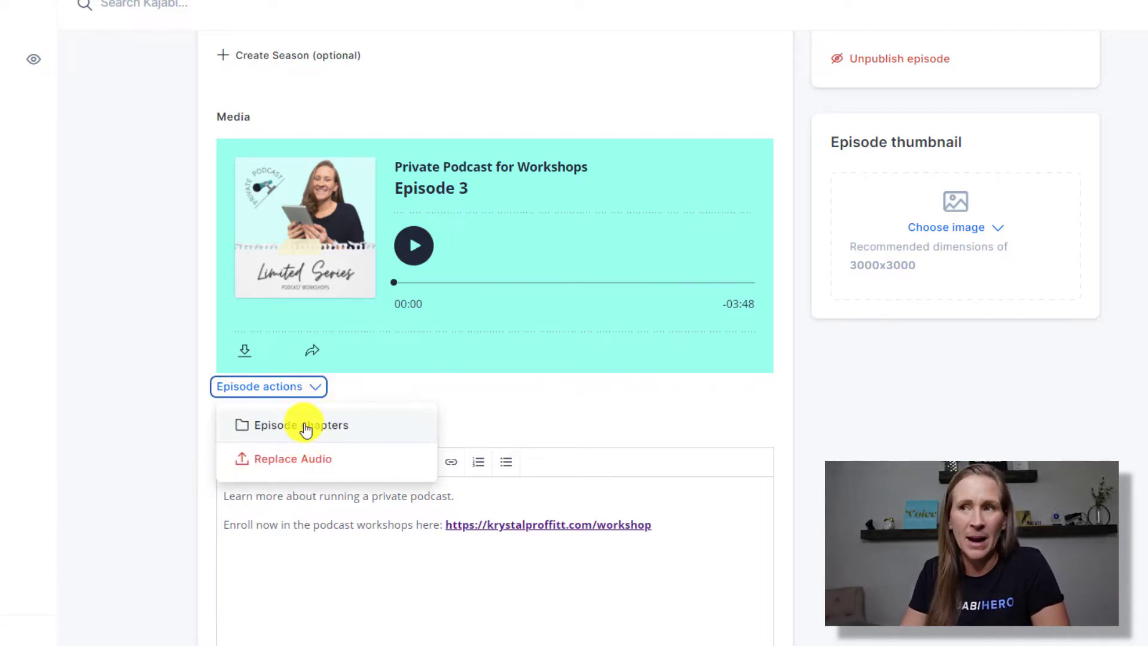
{"action": "left_click", "coordinate": [468, 392]}
{"action": "left_click", "coordinate": [407, 522]}
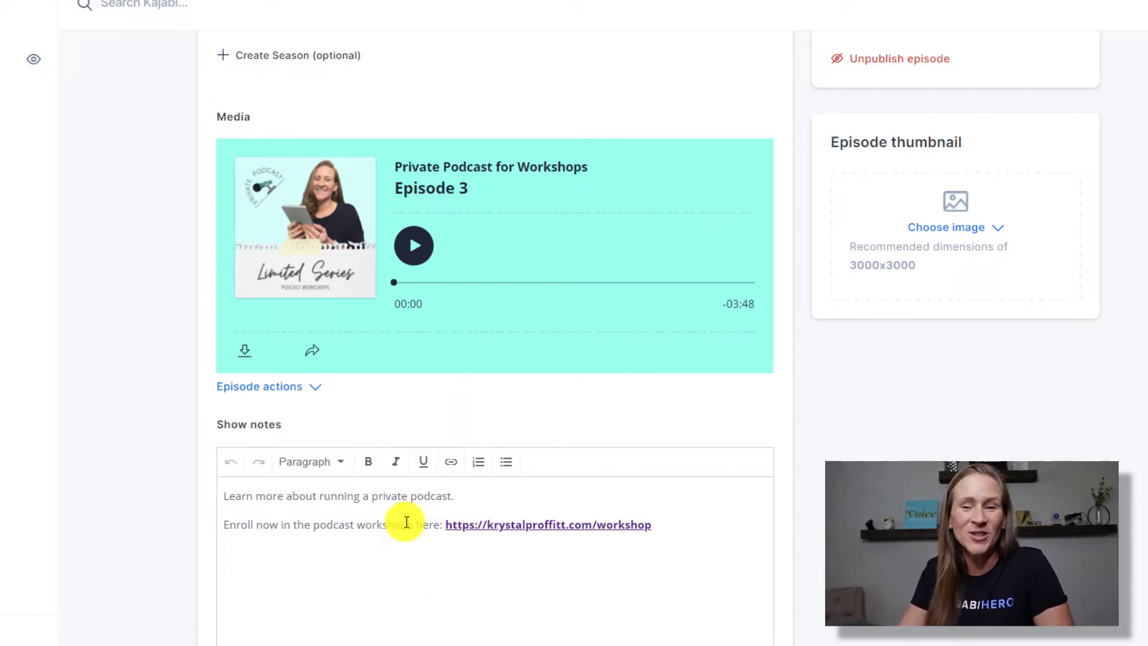
{"action": "scroll", "coordinate": [406, 522], "scroll_direction": "down", "scroll_amount": 2}
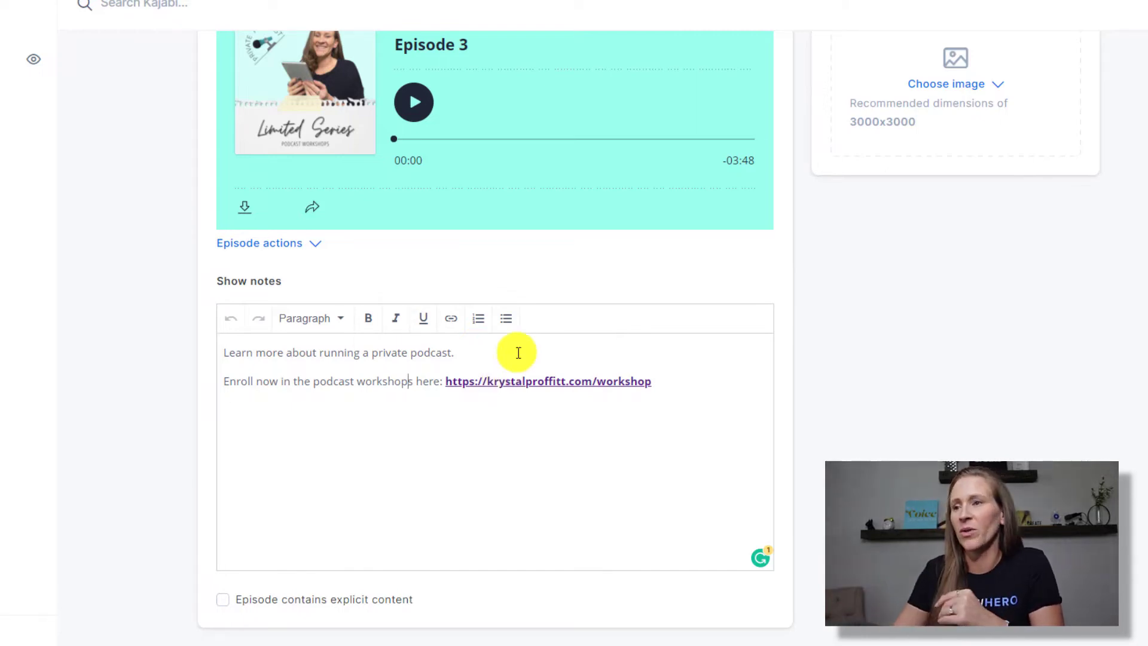
Note the supported txt transcript format, save Episode 3, and head back to the overview.
{"action": "scroll", "coordinate": [605, 405], "scroll_direction": "down", "scroll_amount": 3}
{"action": "scroll", "coordinate": [723, 335], "scroll_direction": "down", "scroll_amount": 1}
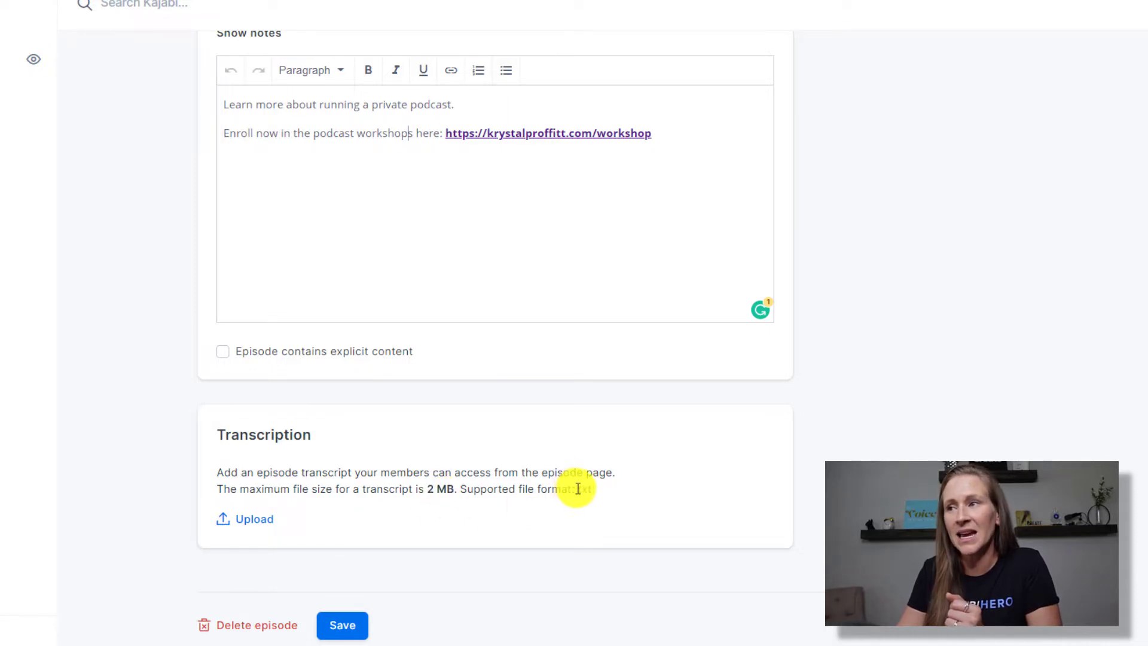
{"action": "left_click_drag", "start_coordinate": [574, 489], "coordinate": [605, 494]}
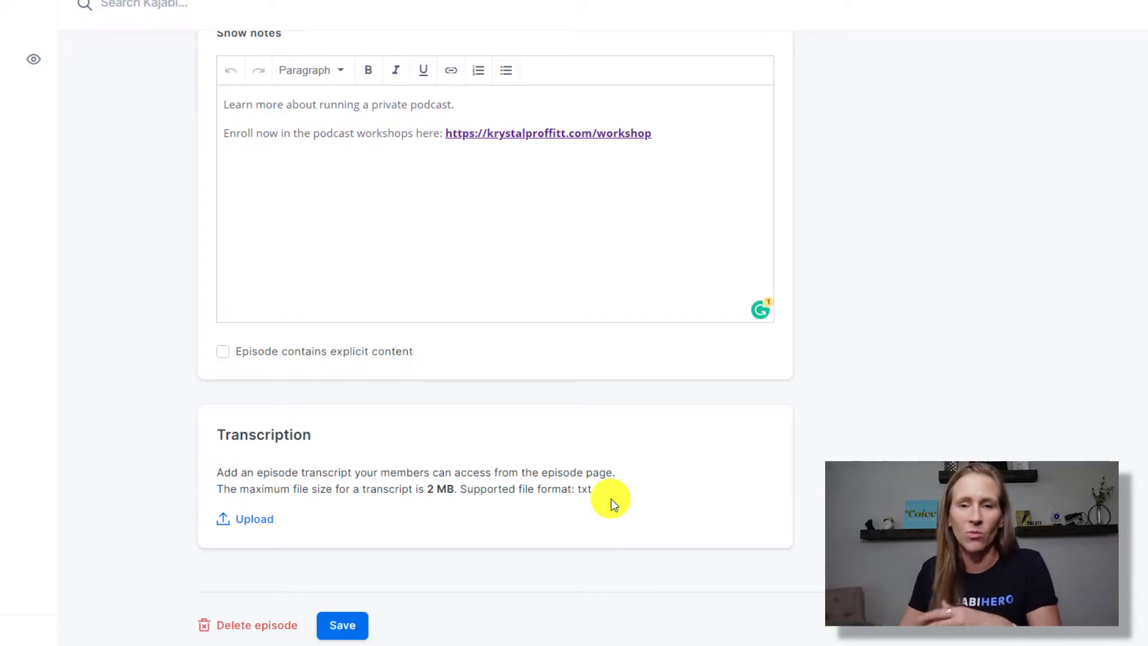
{"action": "scroll", "coordinate": [810, 263], "scroll_direction": "up", "scroll_amount": 12}
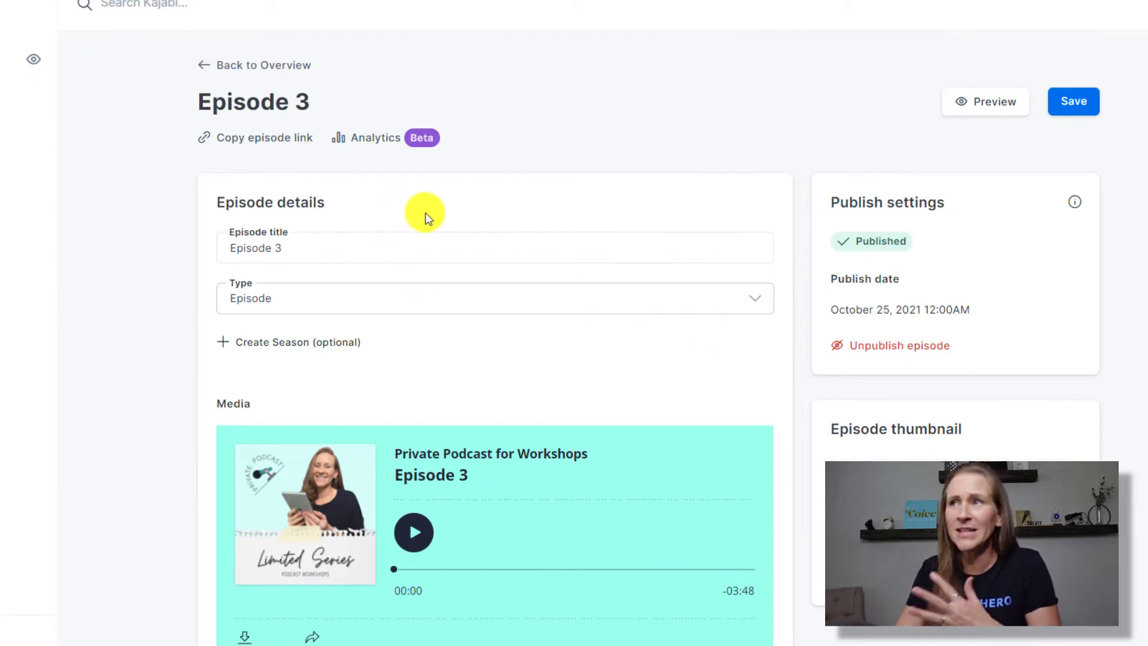
{"action": "left_click", "coordinate": [1080, 105]}
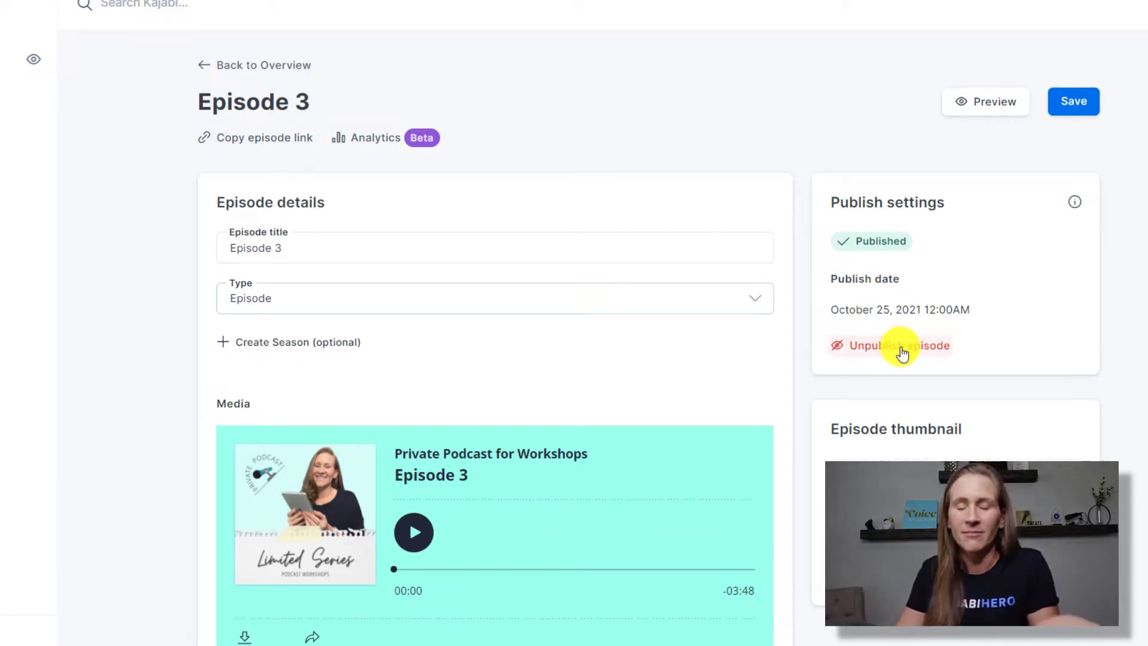
{"action": "left_click", "coordinate": [204, 67]}
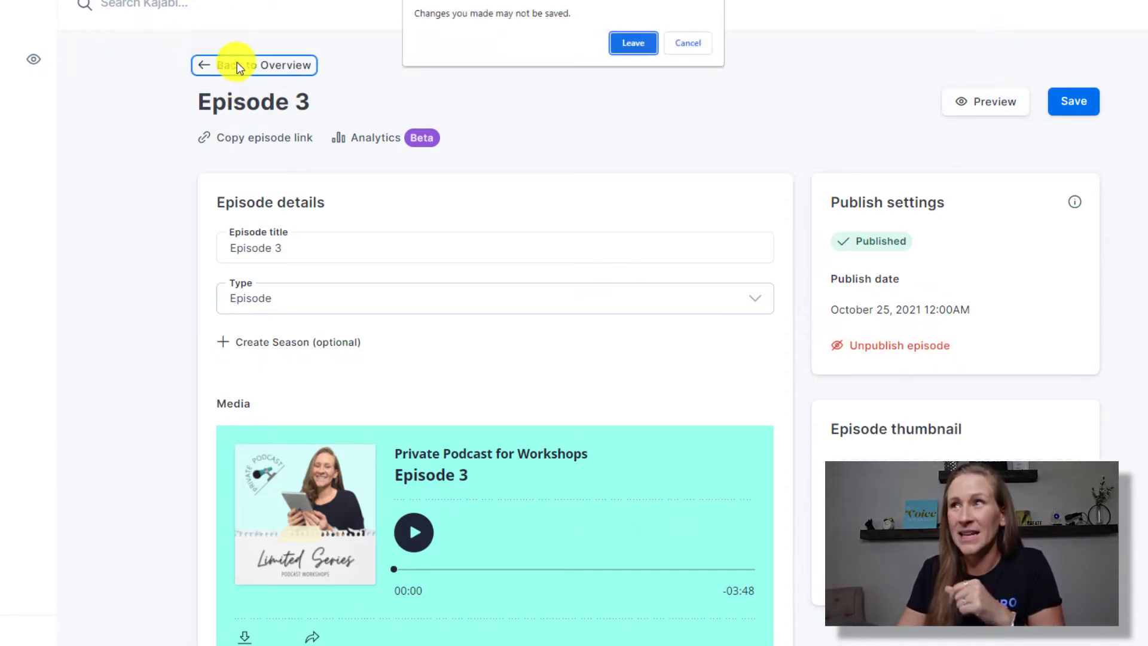
Confirm leaving the episode page, then open the landing page's listen sign-up form.
{"action": "left_click", "coordinate": [631, 43]}
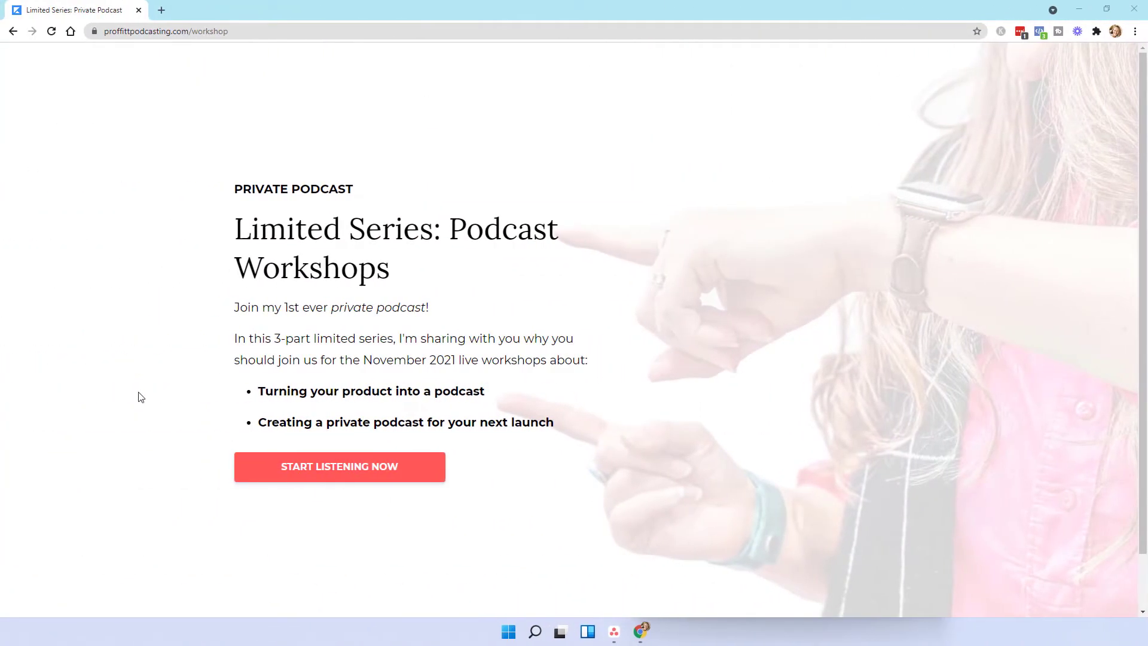
{"action": "left_click", "coordinate": [287, 472]}
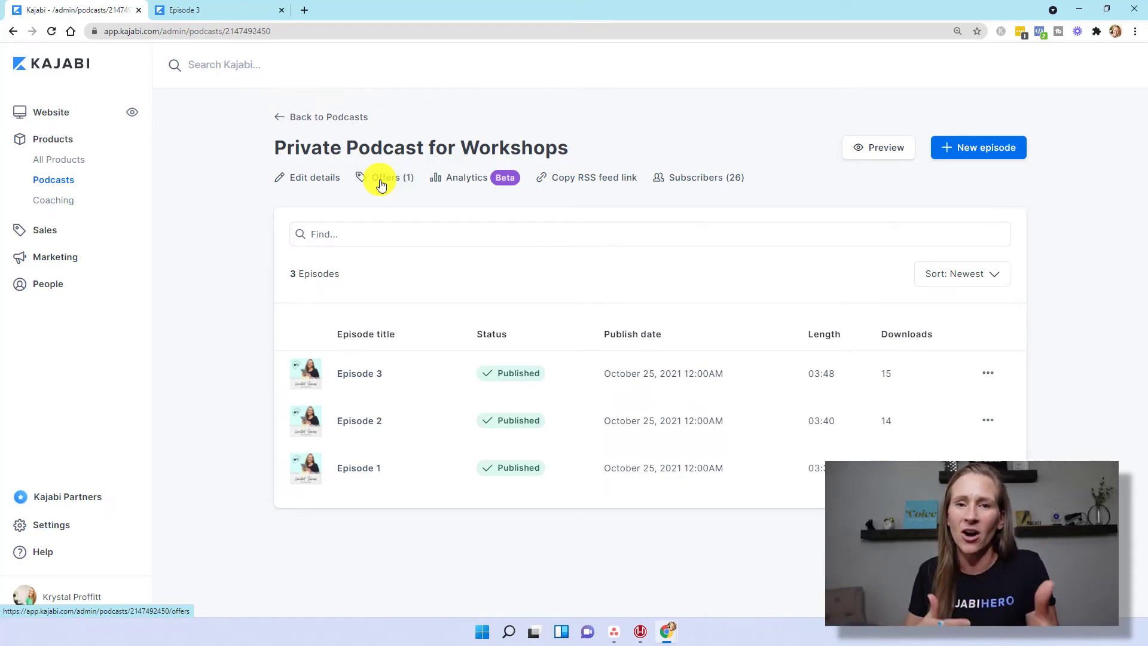
Return from the Private Podcast for Workshops overview to the full Podcasts list.
{"action": "left_click", "coordinate": [284, 119]}
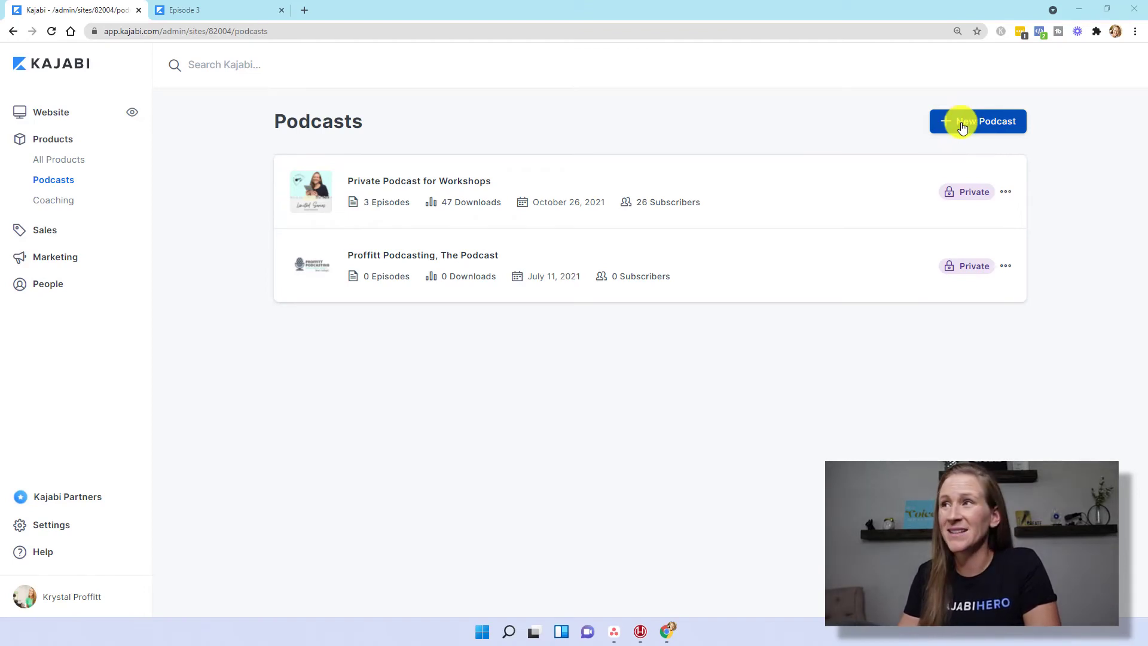
Choose New Podcast from the add-podcast menu to start a brand-new podcast.
{"action": "left_click", "coordinate": [962, 125]}
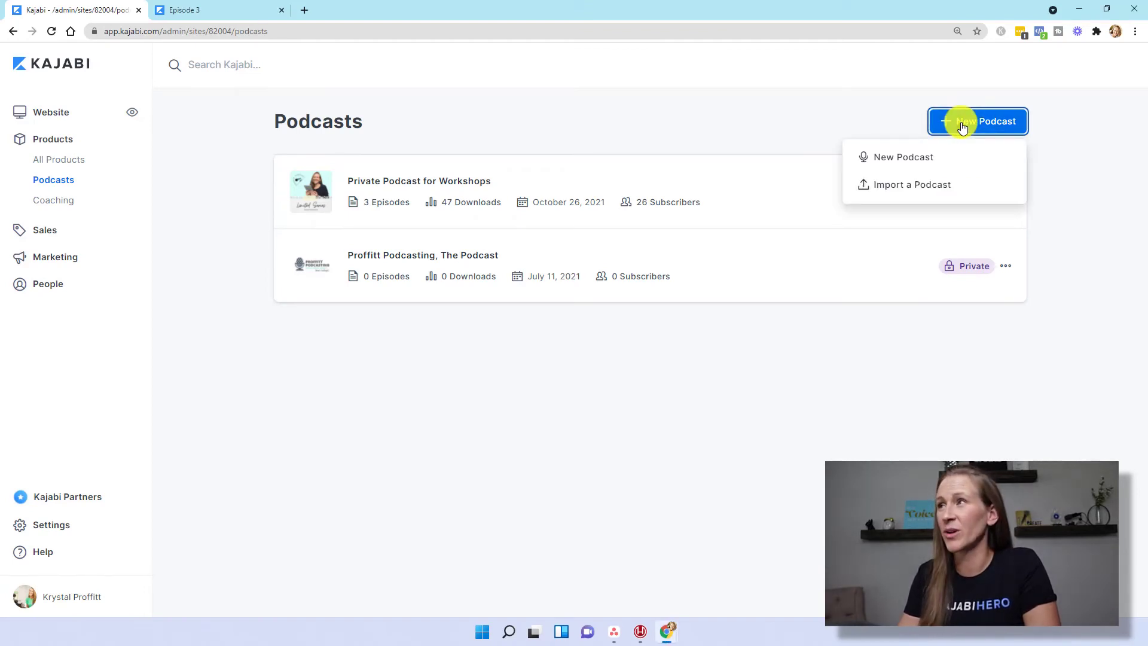
{"action": "left_click", "coordinate": [927, 164]}
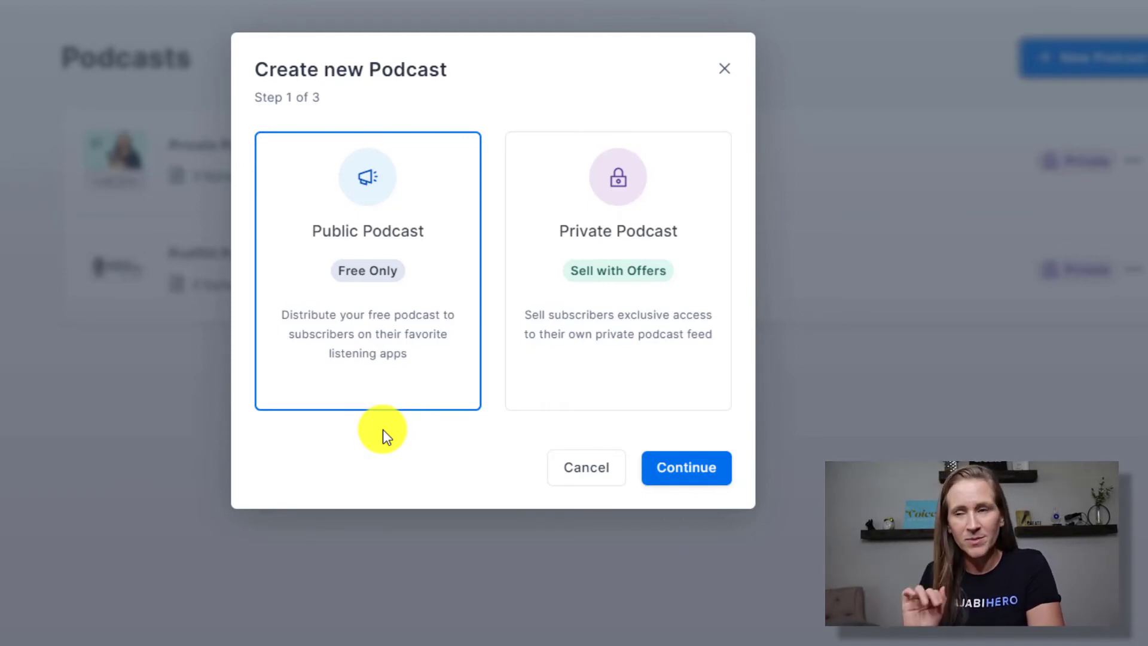
Pick Public Podcast and enter title 'Test Podcast', the host's name and a test description.
{"action": "left_click", "coordinate": [687, 472]}
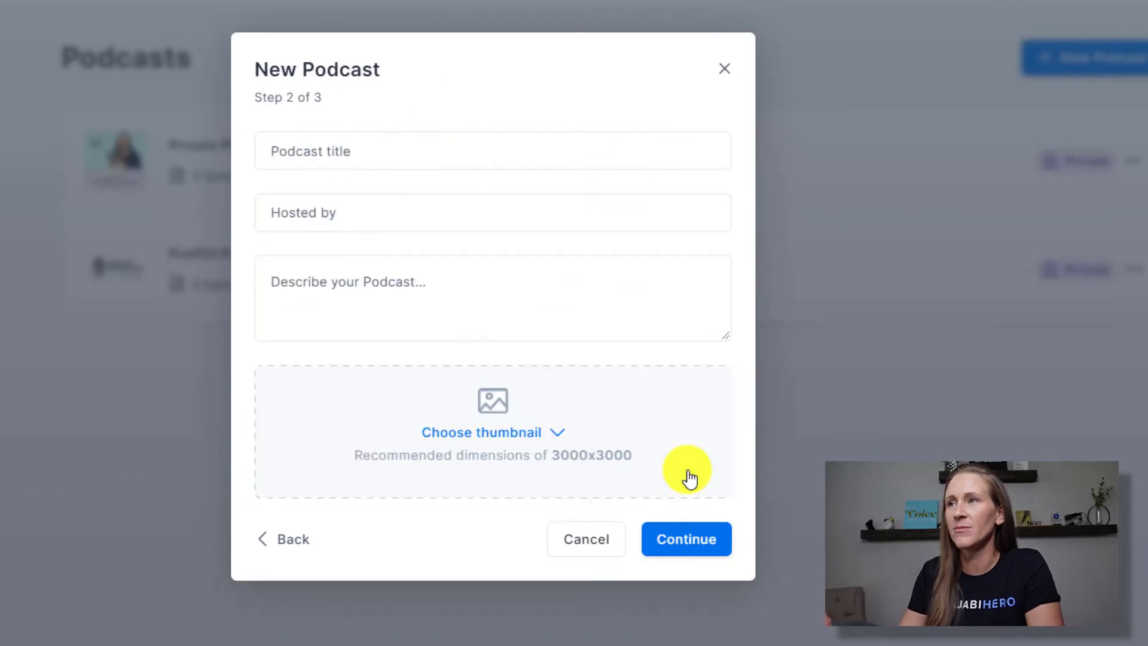
{"action": "left_click", "coordinate": [356, 149]}
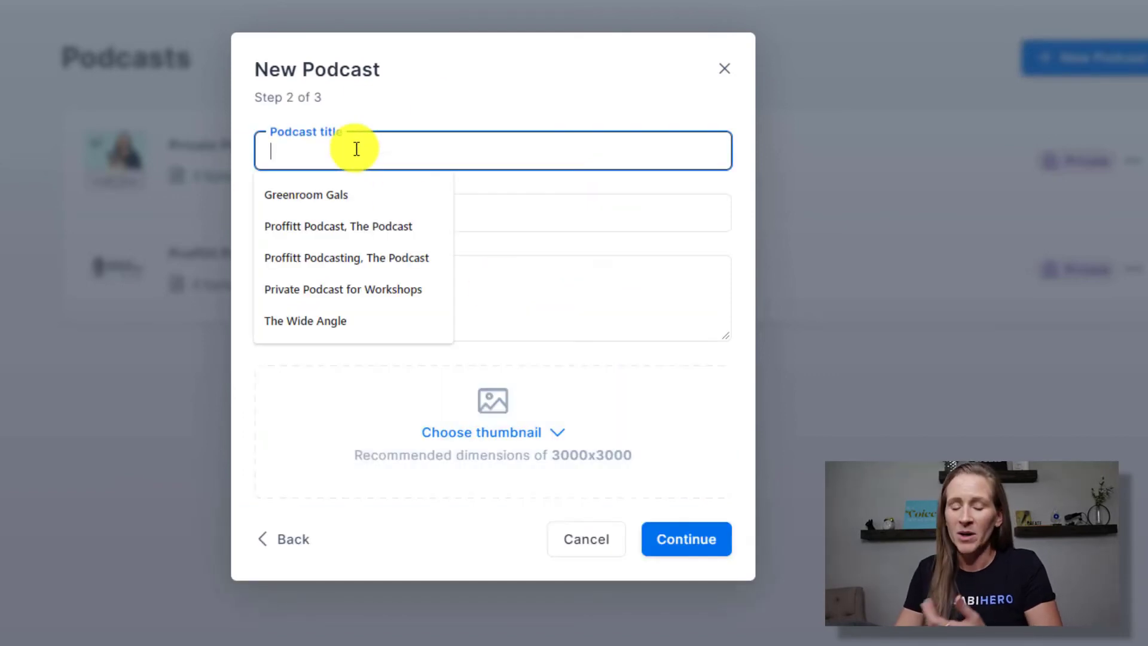
{"action": "type", "text": "Test"}
{"action": "type", "text": " {pd"}
{"action": "key", "text": "BackSpace"}
{"action": "key", "text": "BackSpace"}
{"action": "type", "text": "Podcast"}
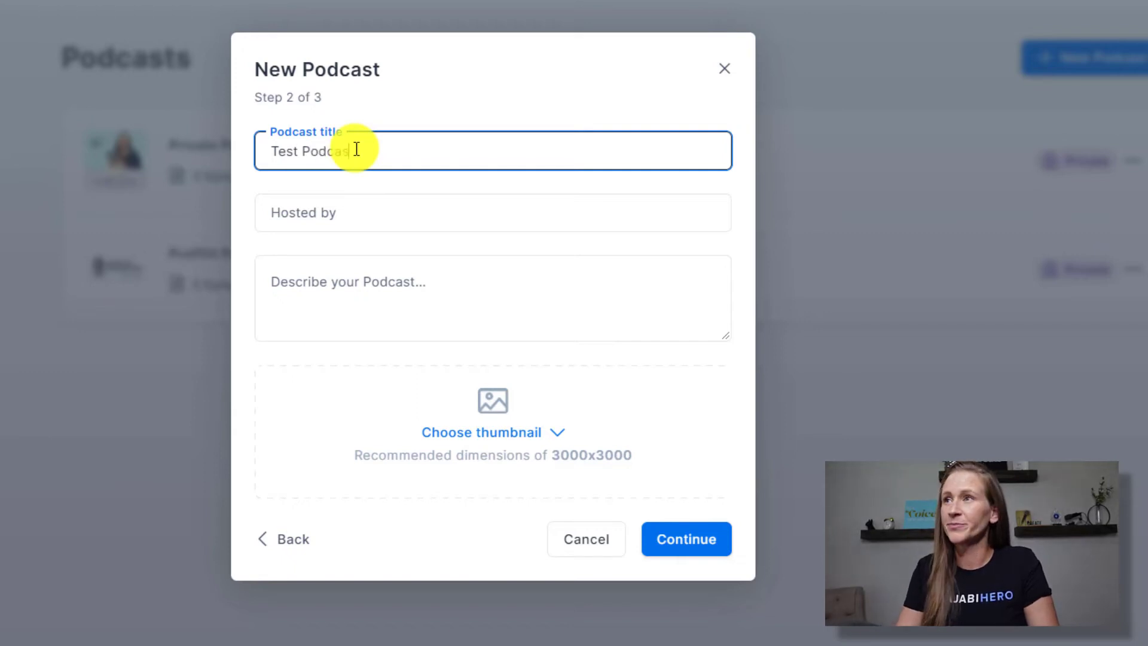
{"action": "left_click", "coordinate": [346, 220]}
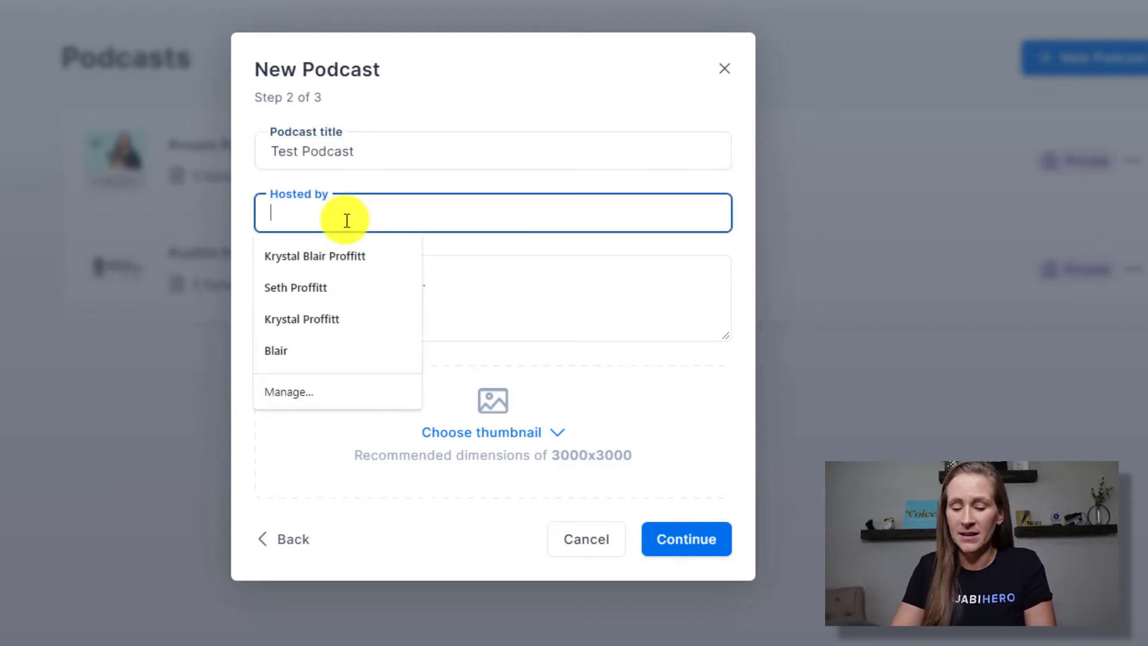
{"action": "type", "text": "Krystal Proffit"}
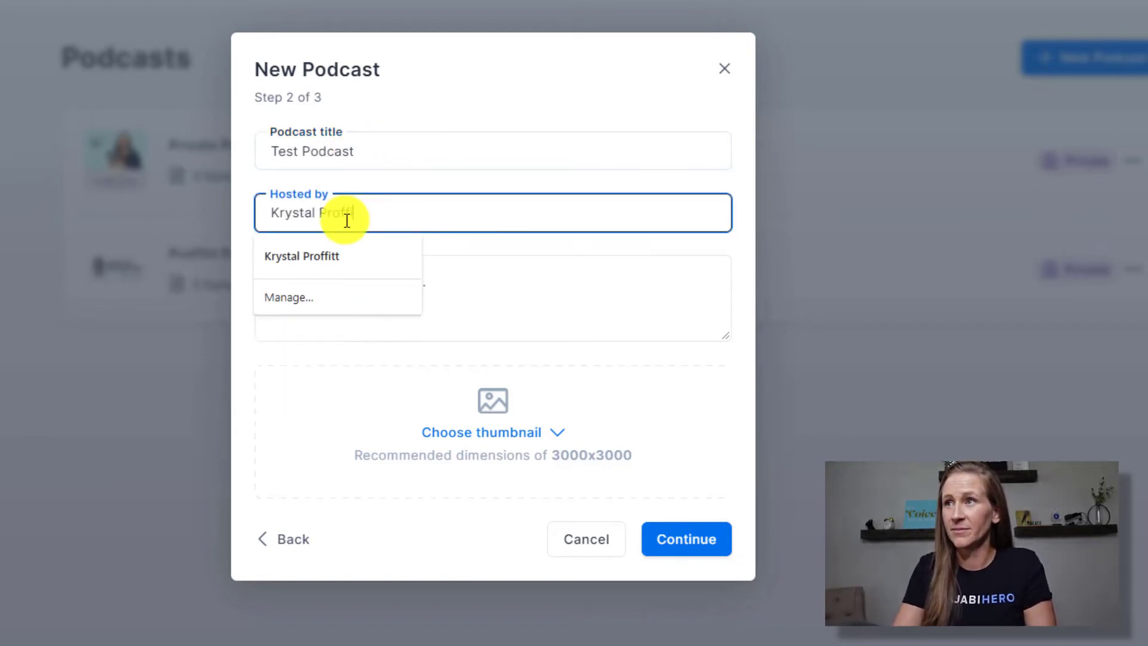
{"action": "type", "text": "t"}
{"action": "left_click", "coordinate": [385, 313]}
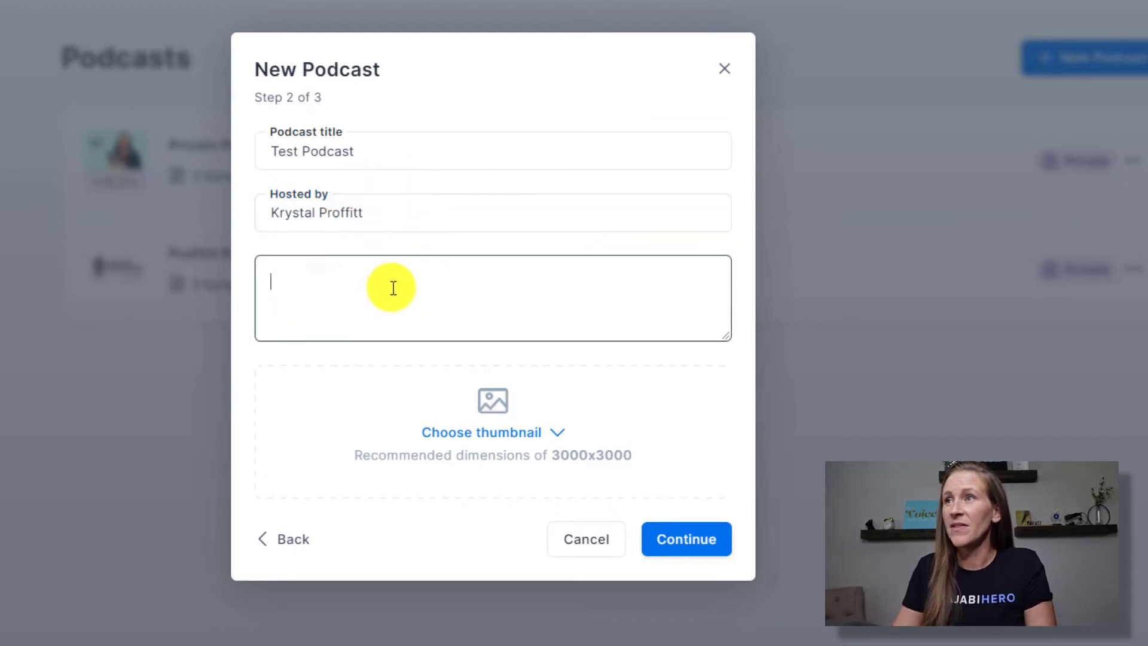
{"action": "type", "text": "This is the "}
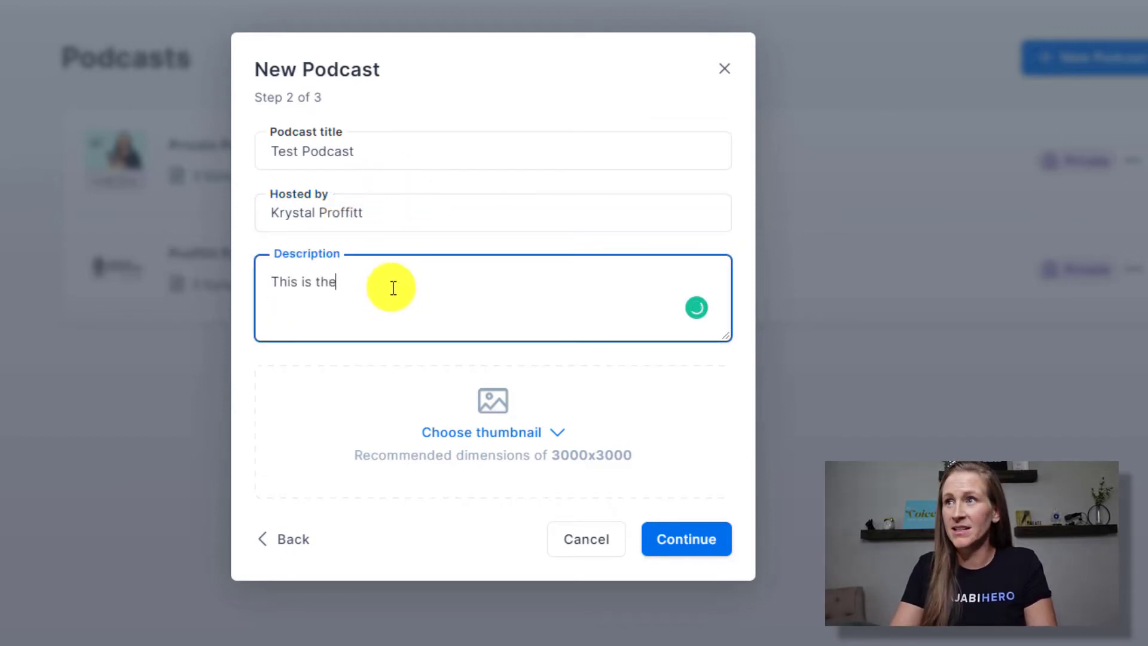
{"action": "type", "text": "test descri"}
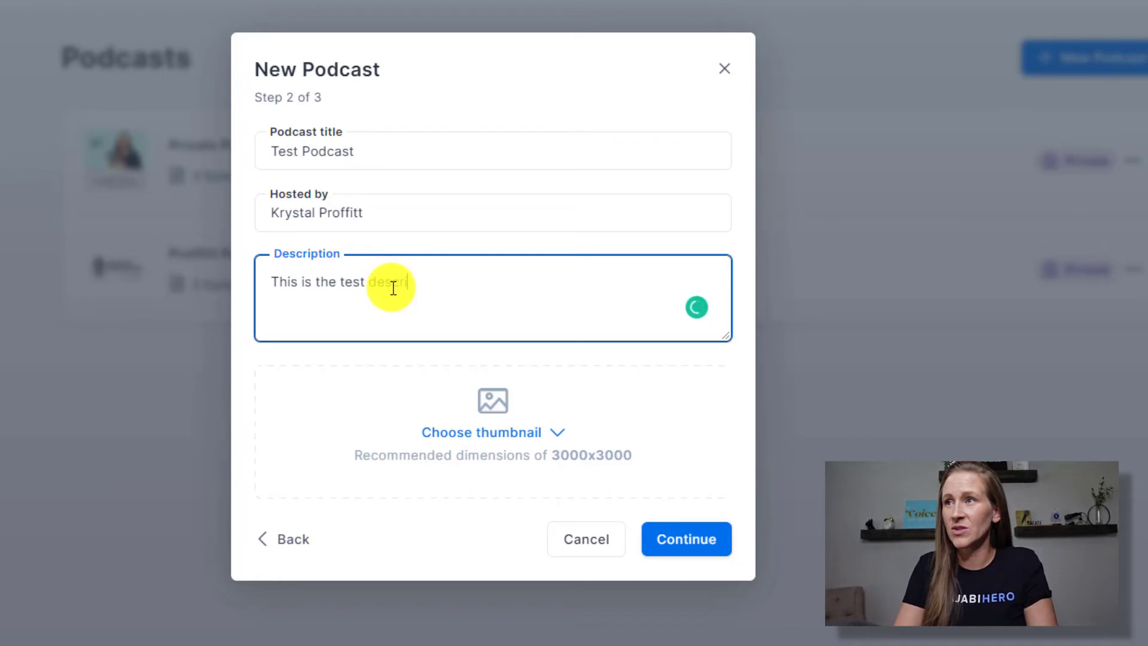
{"action": "type", "text": "ption of this po"}
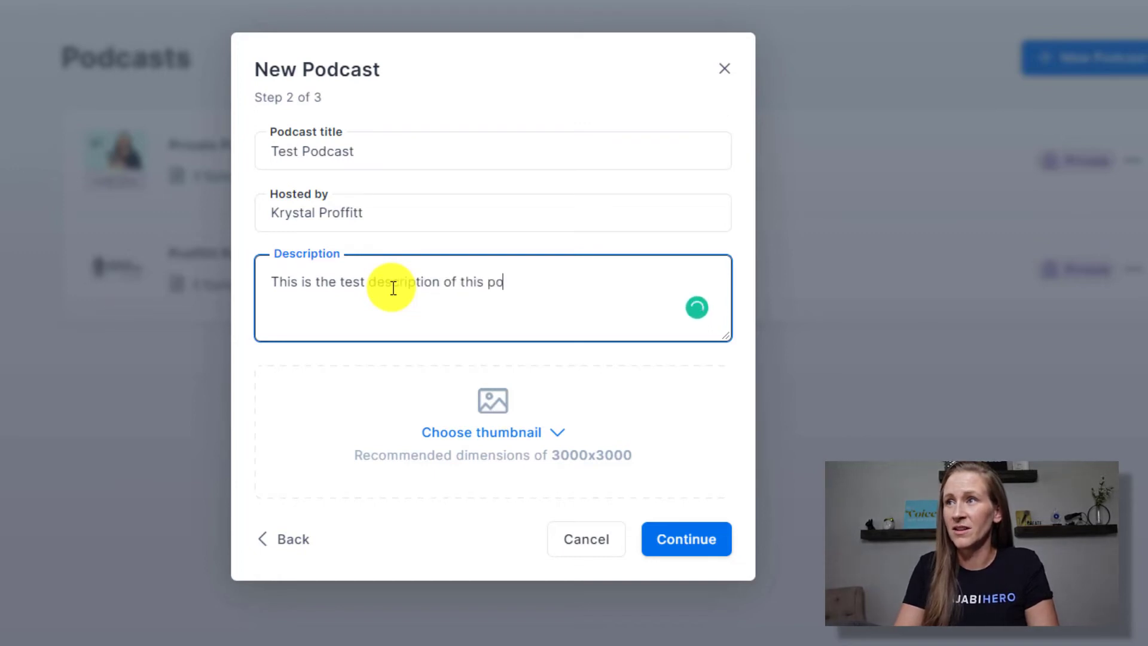
{"action": "type", "text": "dcast."}
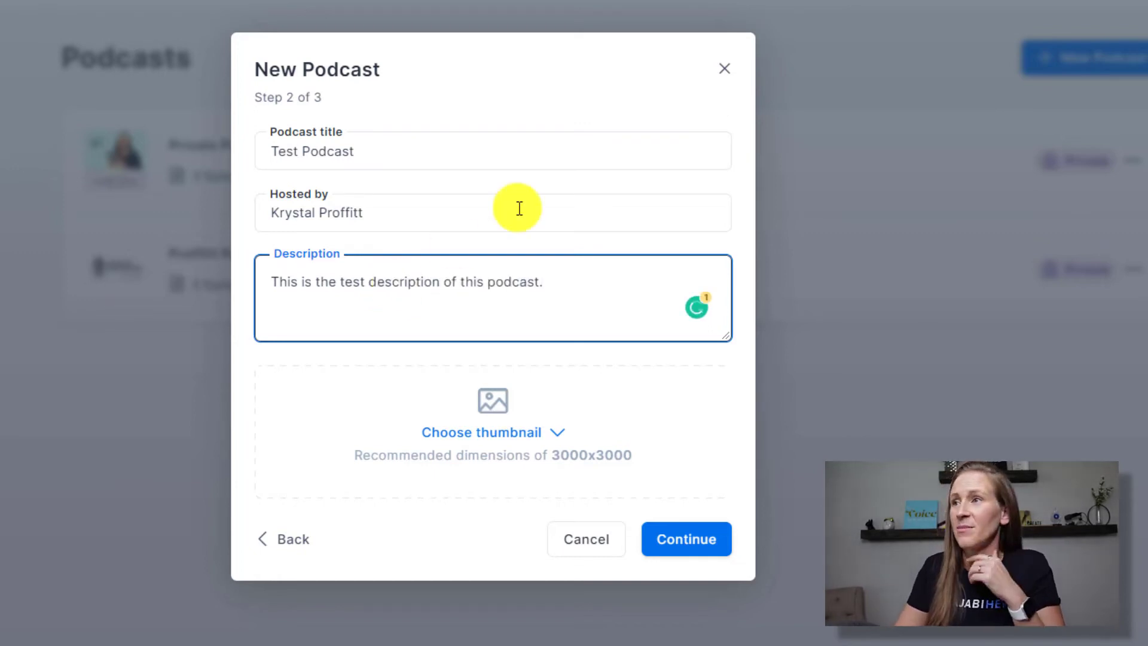
Add a thumbnail from recently used files and continue to step 3 of 3.
{"action": "left_click", "coordinate": [694, 547]}
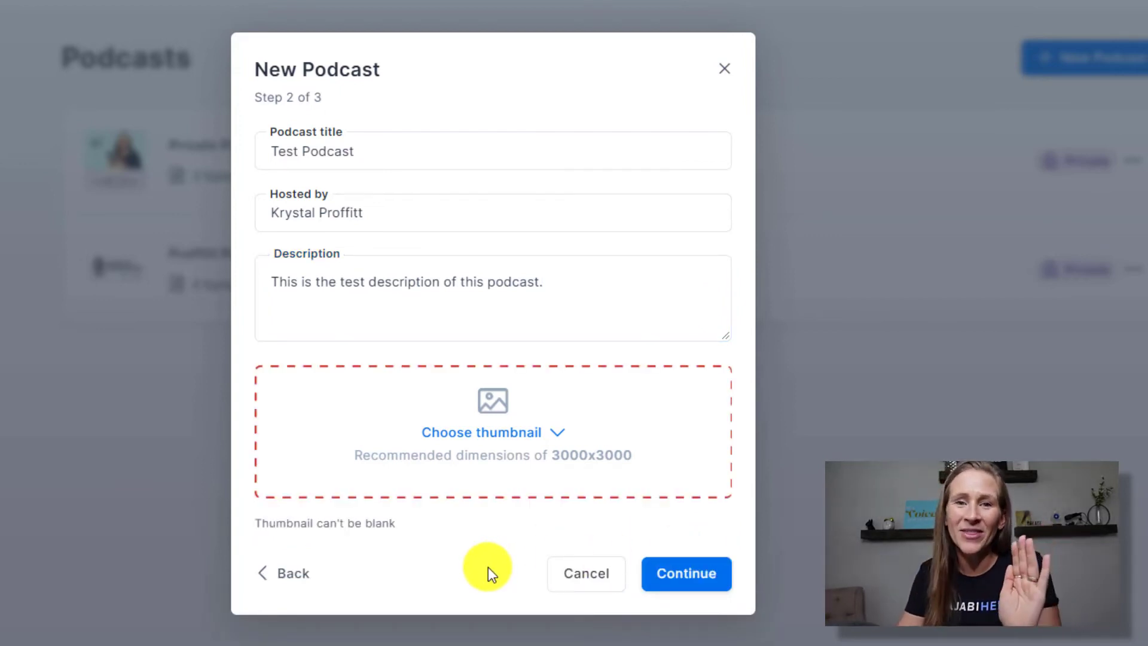
{"action": "left_click", "coordinate": [529, 434]}
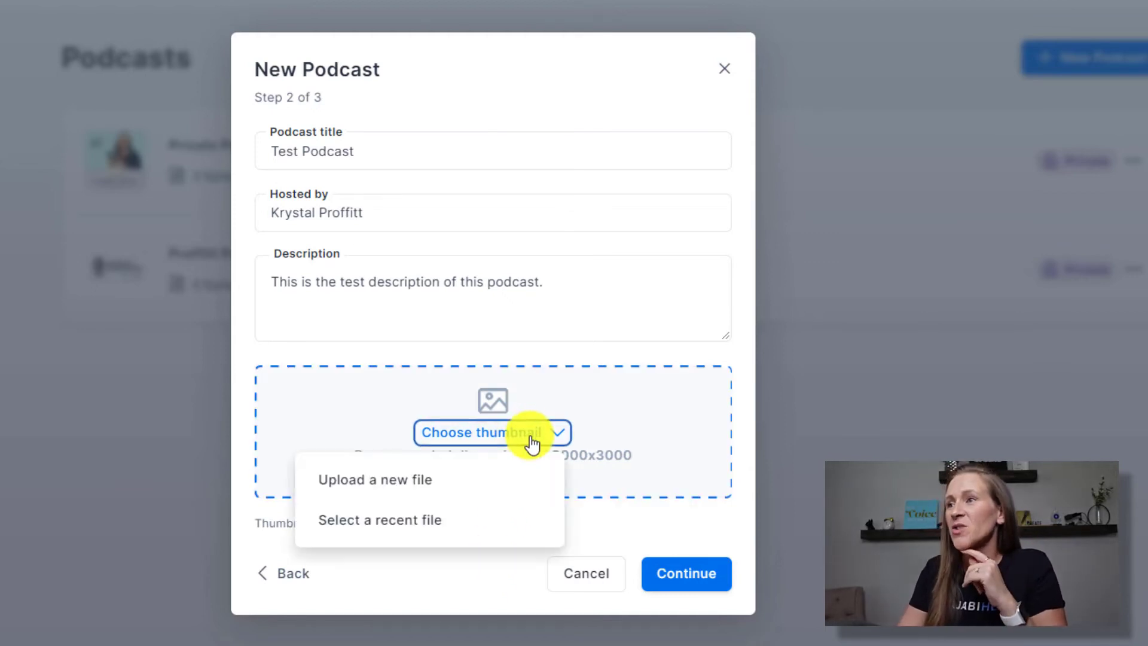
{"action": "left_click", "coordinate": [413, 529]}
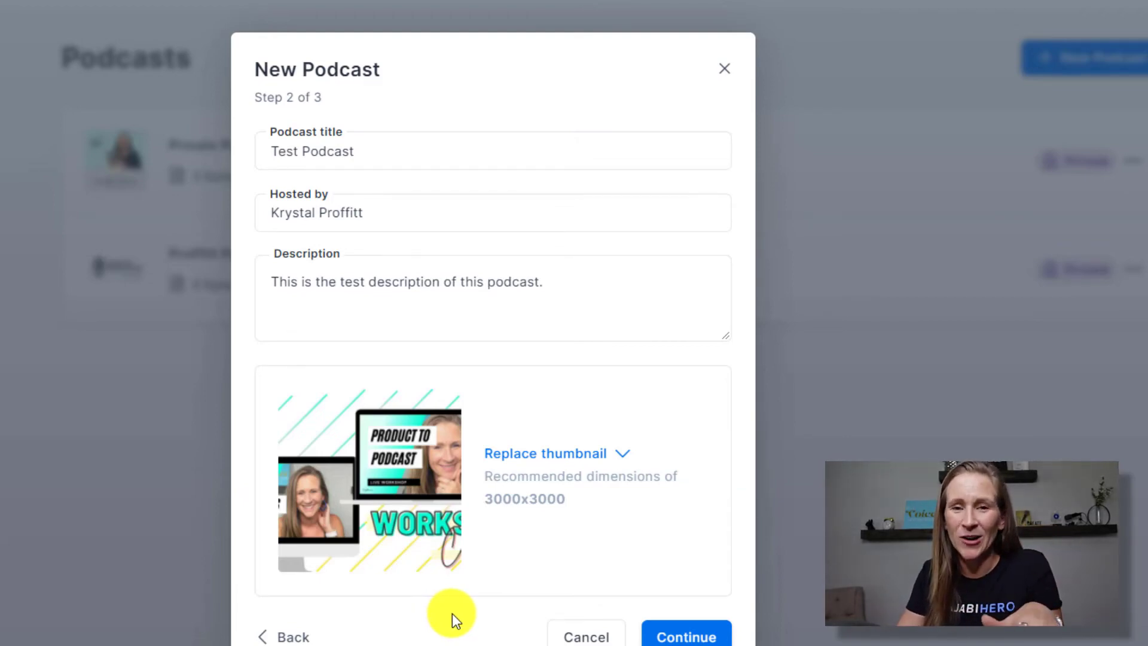
{"action": "left_click", "coordinate": [671, 630]}
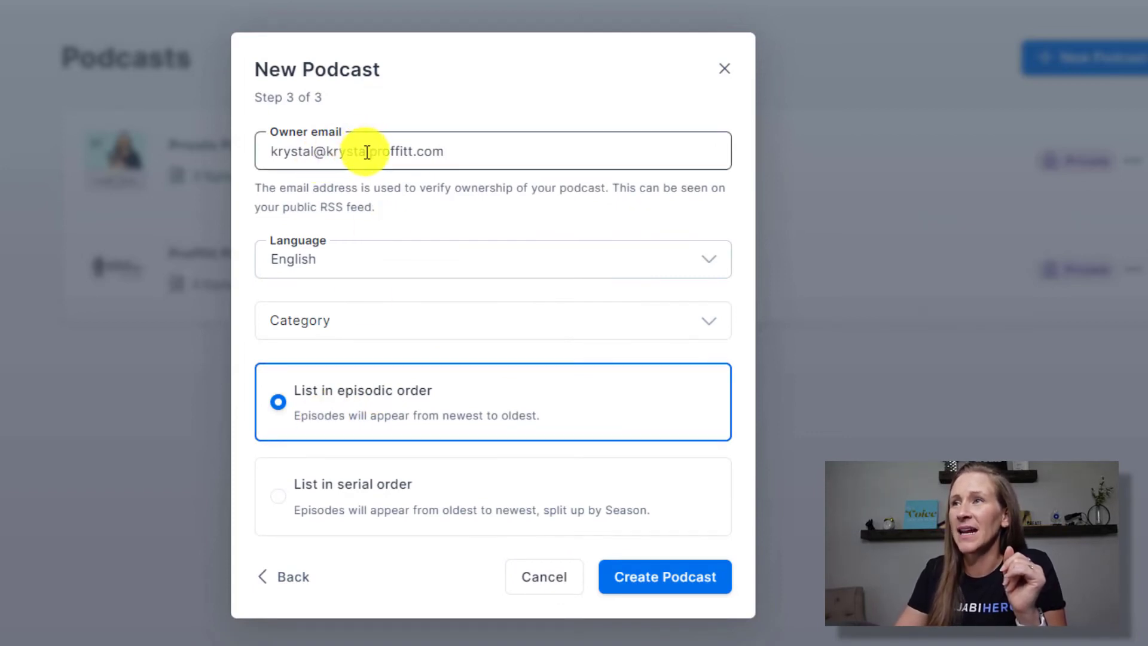
Check the owner e-mail address and set the podcast category to Business.
{"action": "left_click", "coordinate": [402, 146]}
{"action": "left_click", "coordinate": [525, 145]}
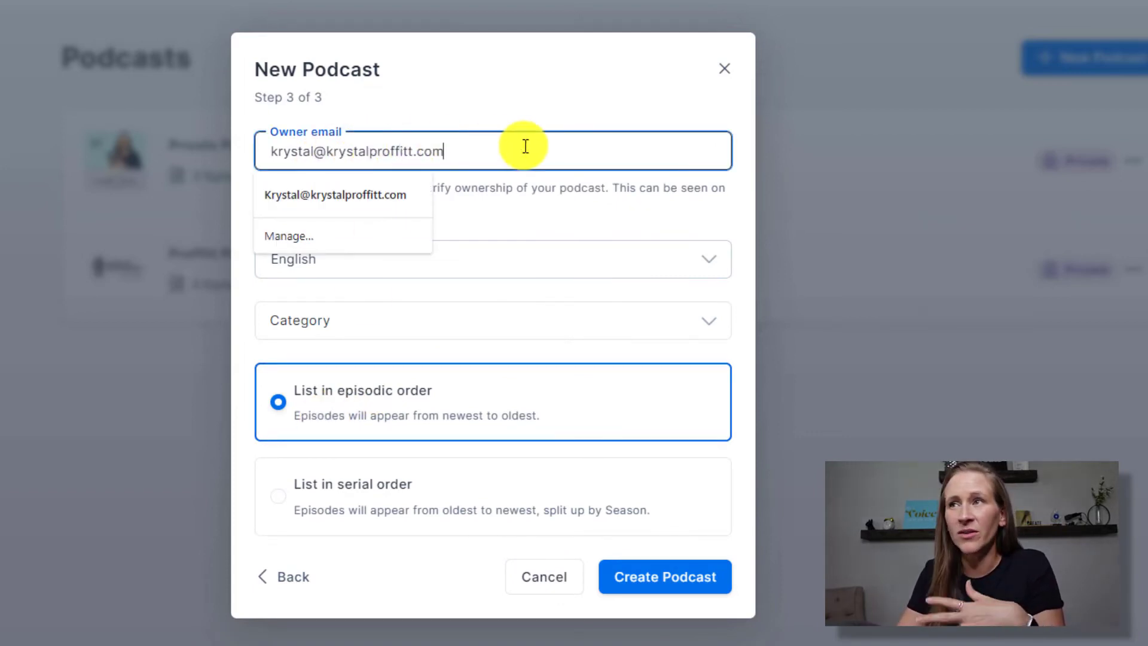
{"action": "left_click", "coordinate": [497, 207]}
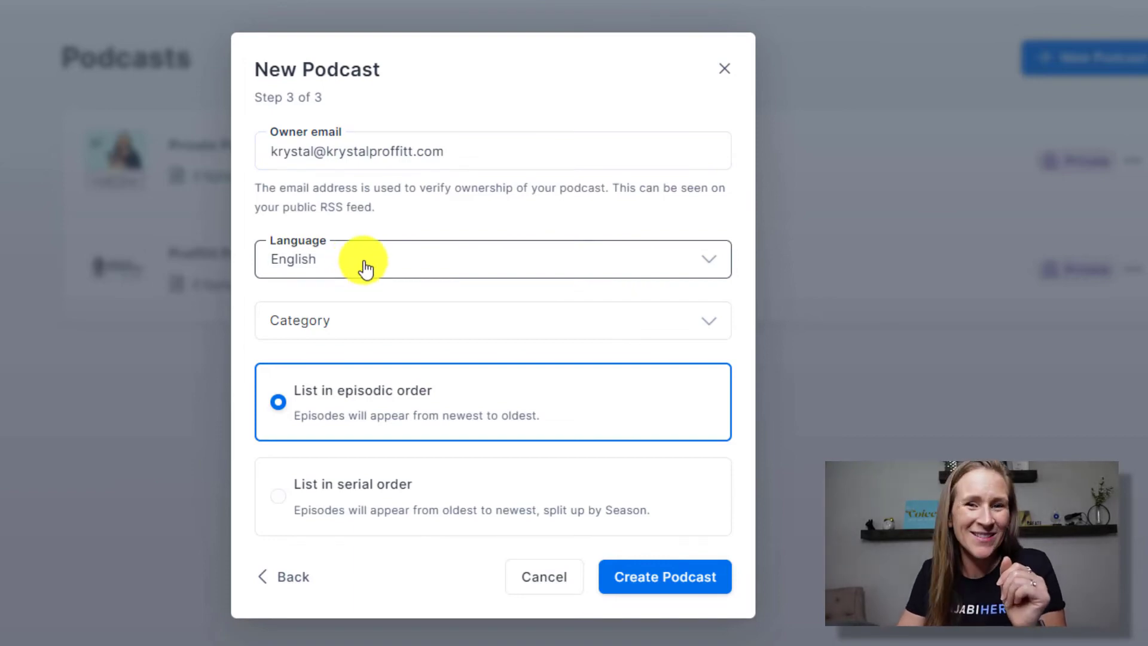
{"action": "left_click", "coordinate": [310, 323]}
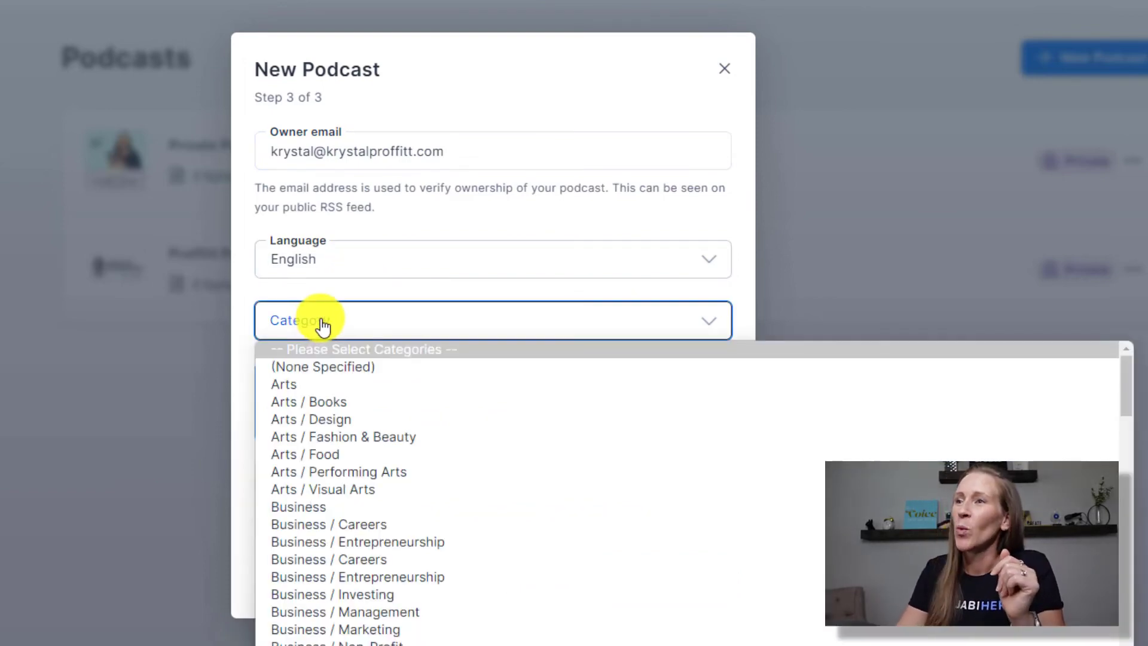
{"action": "left_click", "coordinate": [354, 507]}
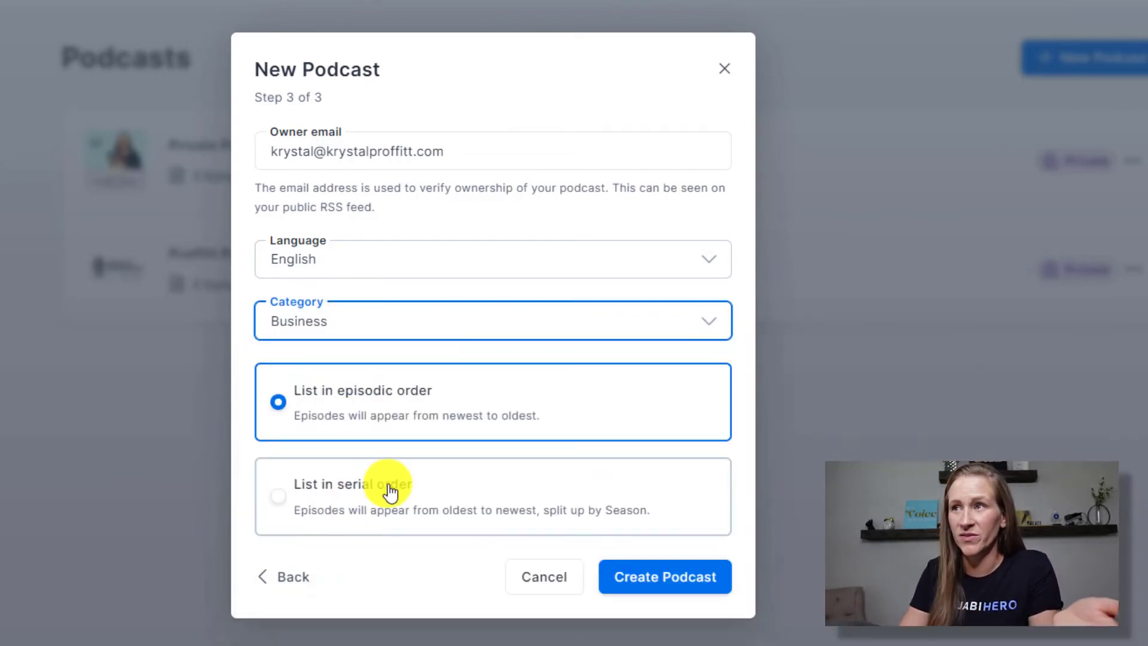
Keep episodes listed newest first (episodic order) and create the podcast.
{"action": "left_click", "coordinate": [286, 510]}
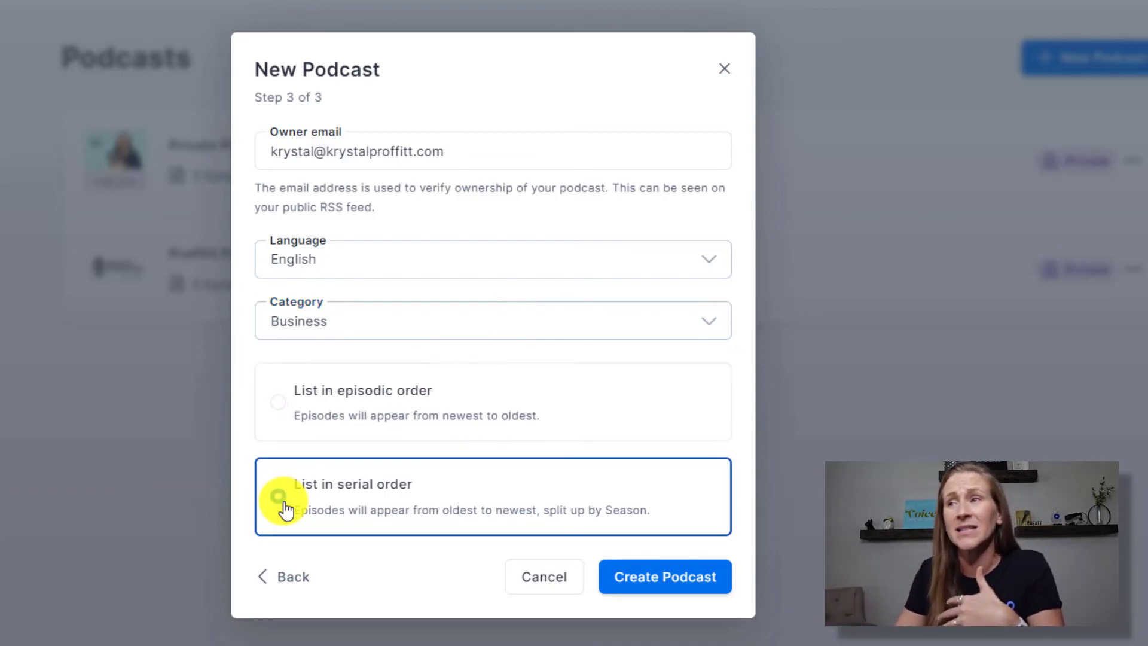
{"action": "left_click", "coordinate": [276, 404]}
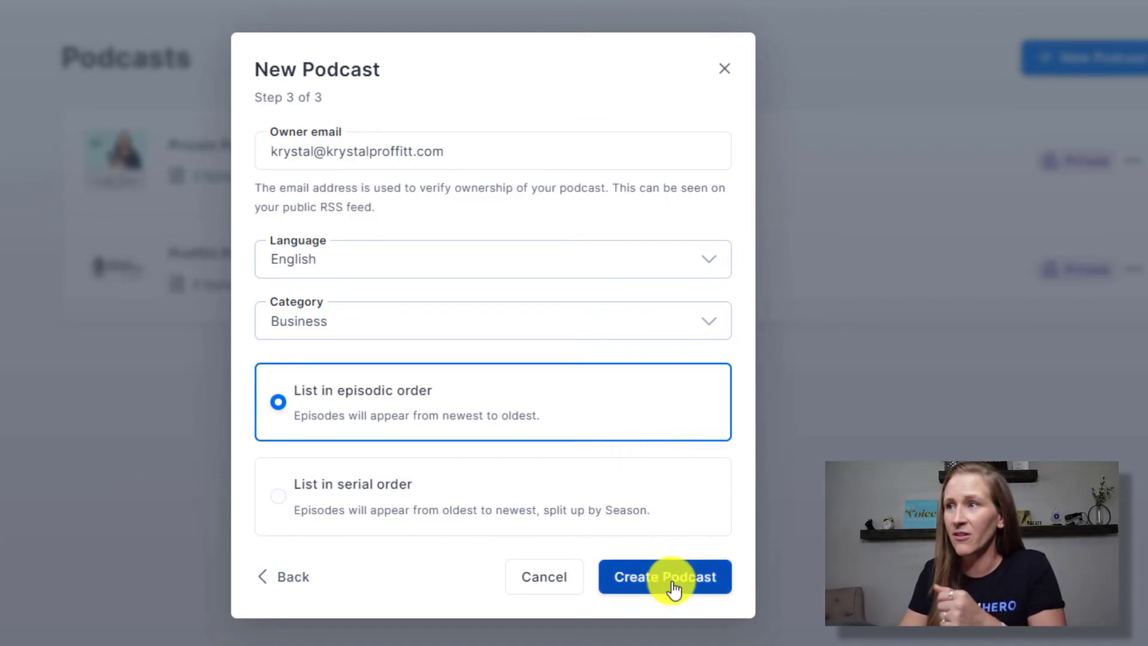
{"action": "left_click", "coordinate": [672, 588]}
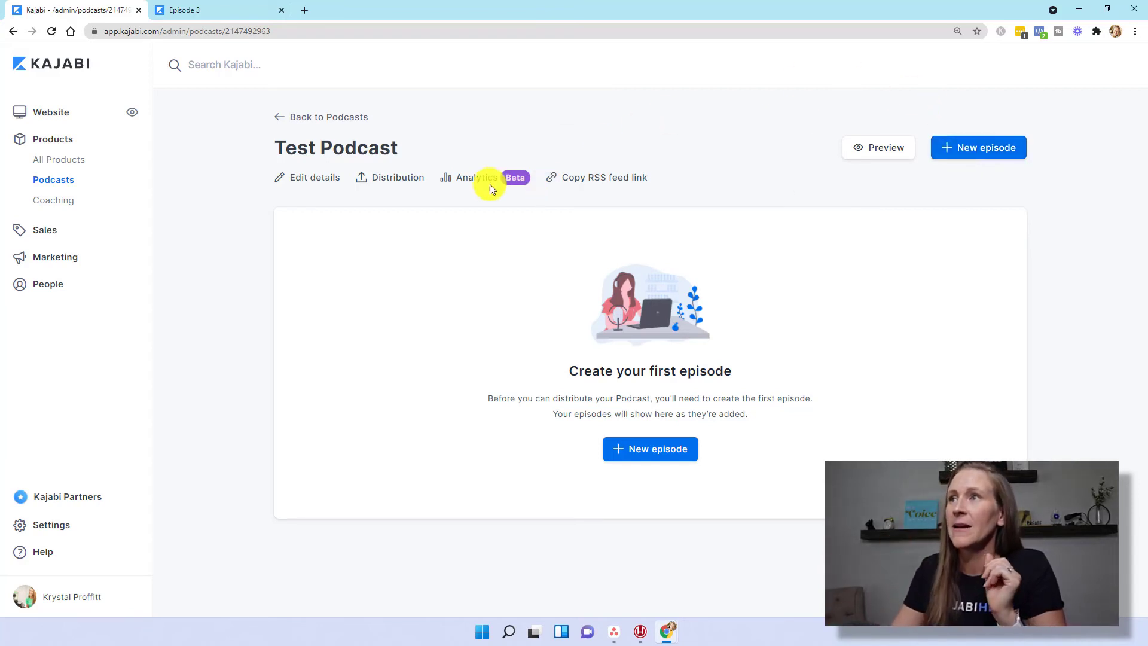
Go back to the Podcasts list, where Test Podcast now appears with 0 episodes.
{"action": "left_click", "coordinate": [287, 119]}
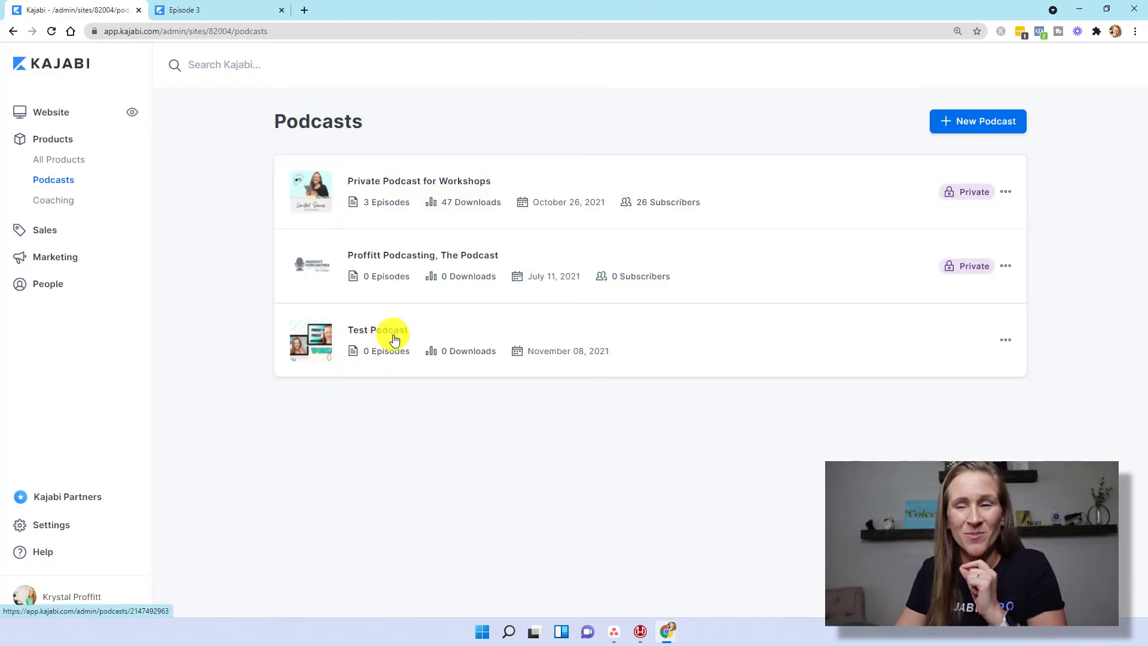
Open Test Podcast's details for editing and fill in the suggested copyright owner.
{"action": "left_click", "coordinate": [1003, 343]}
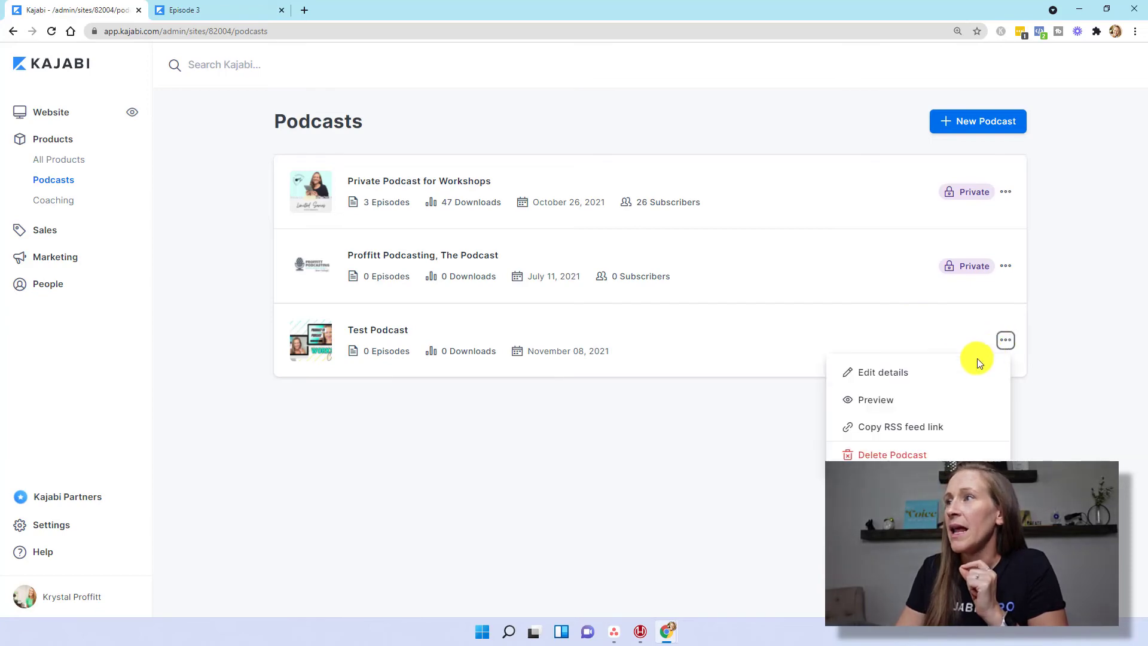
{"action": "left_click", "coordinate": [945, 371]}
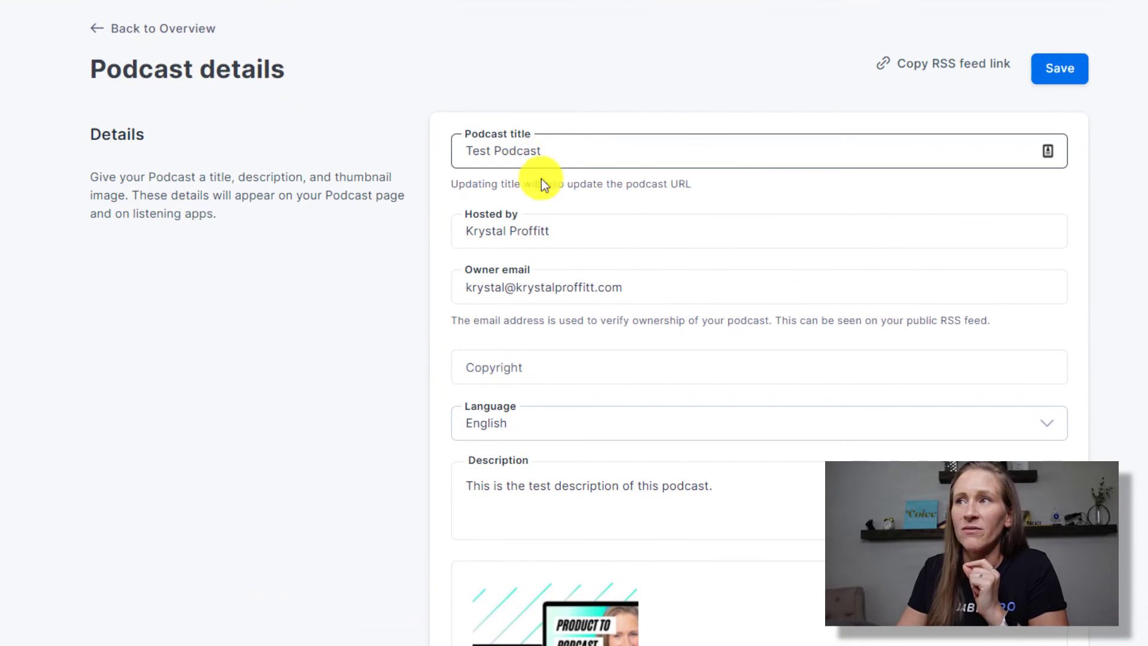
{"action": "left_click", "coordinate": [540, 378]}
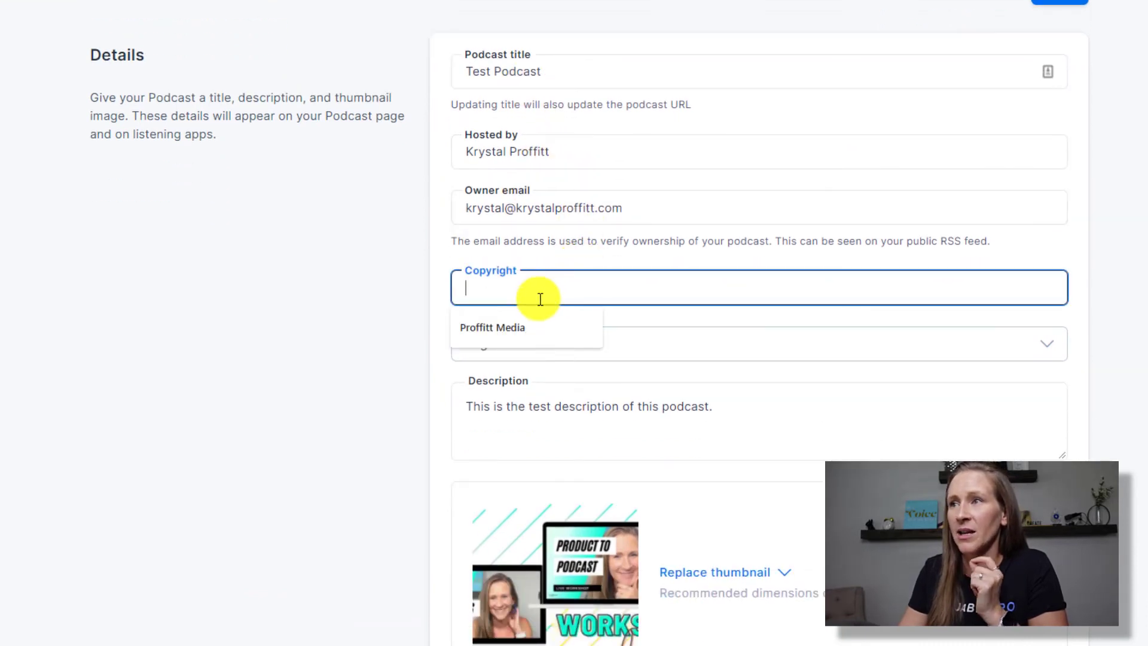
{"action": "left_click", "coordinate": [515, 327]}
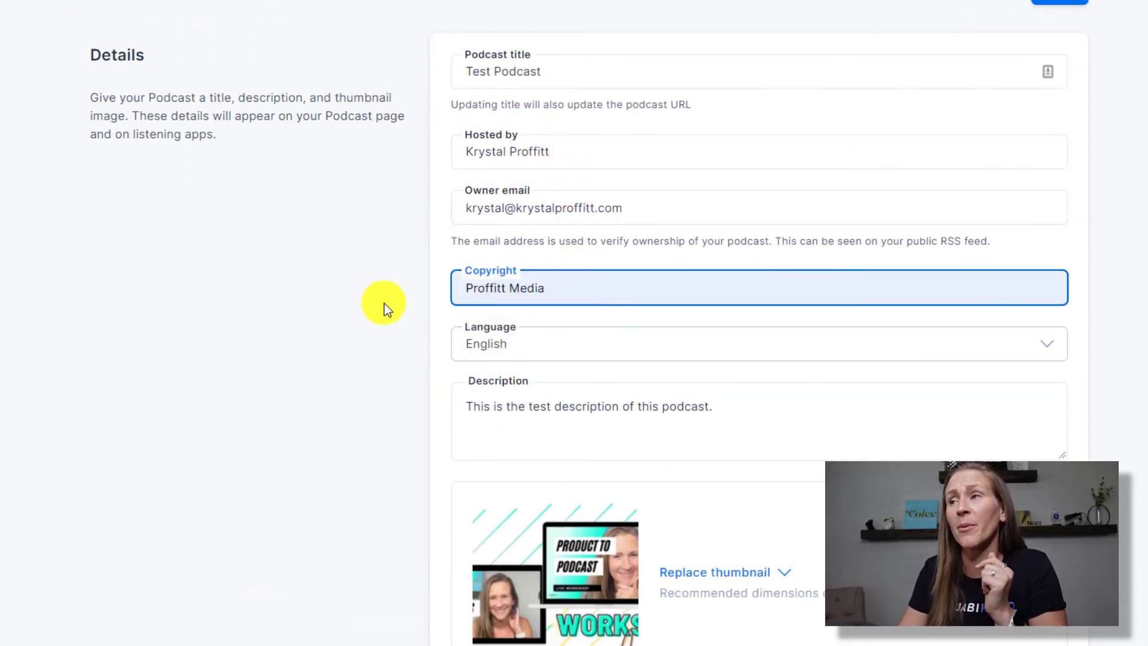
Set Category 2 to Business / Entrepreneurship and Category 3 to Business / Marketing, then save.
{"action": "scroll", "coordinate": [418, 326], "scroll_direction": "down", "scroll_amount": 4}
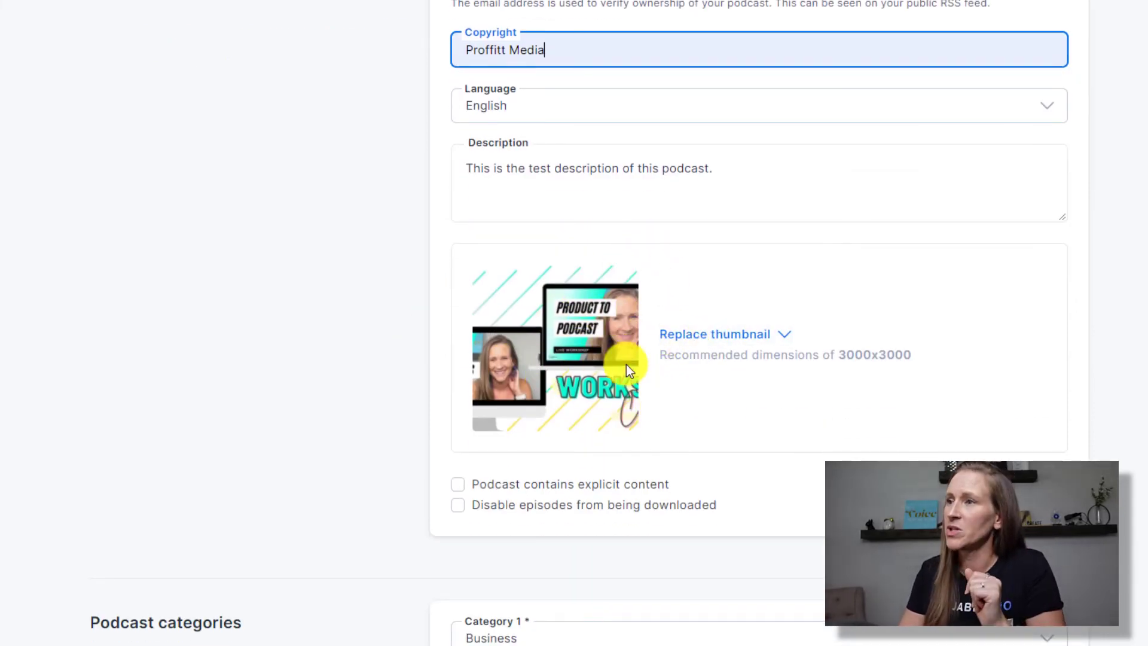
{"action": "scroll", "coordinate": [625, 358], "scroll_direction": "down", "scroll_amount": 3}
{"action": "scroll", "coordinate": [556, 206], "scroll_direction": "down", "scroll_amount": 4}
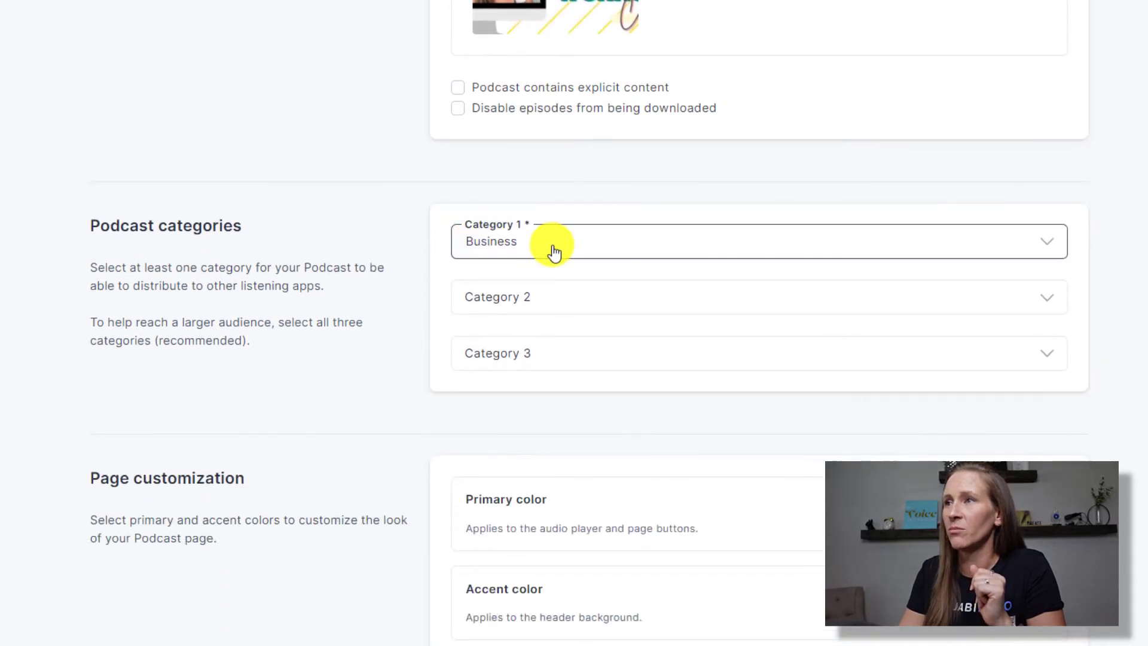
{"action": "left_click", "coordinate": [533, 296]}
{"action": "left_click", "coordinate": [585, 498]}
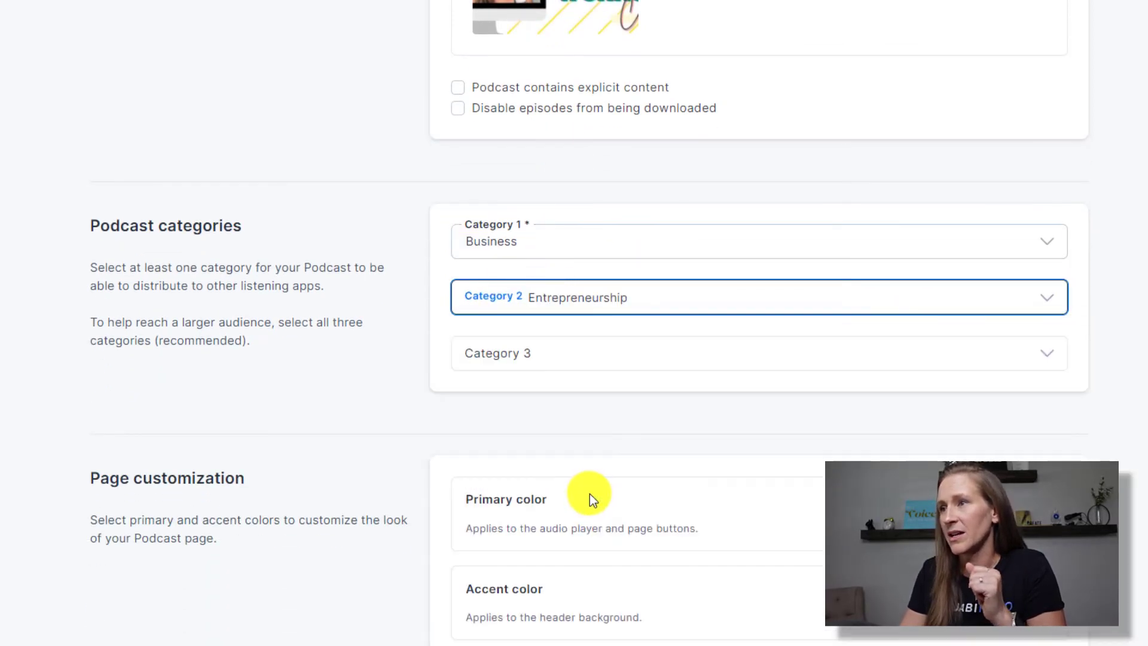
{"action": "left_click", "coordinate": [551, 357]}
{"action": "left_click", "coordinate": [583, 632]}
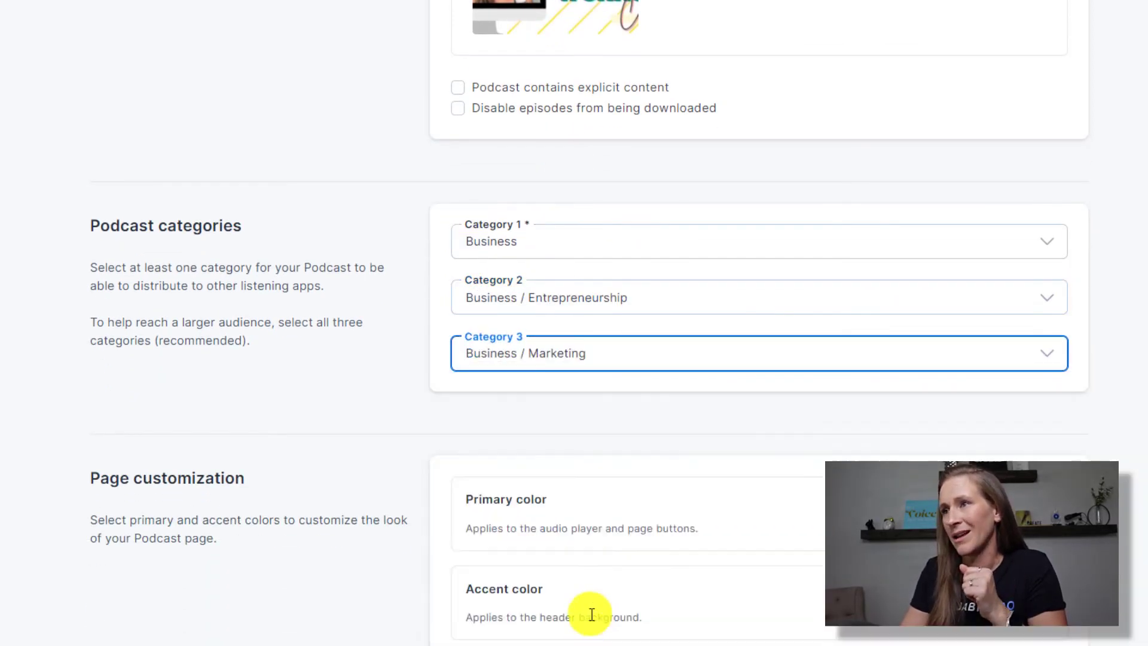
{"action": "scroll", "coordinate": [328, 329], "scroll_direction": "down", "scroll_amount": 2}
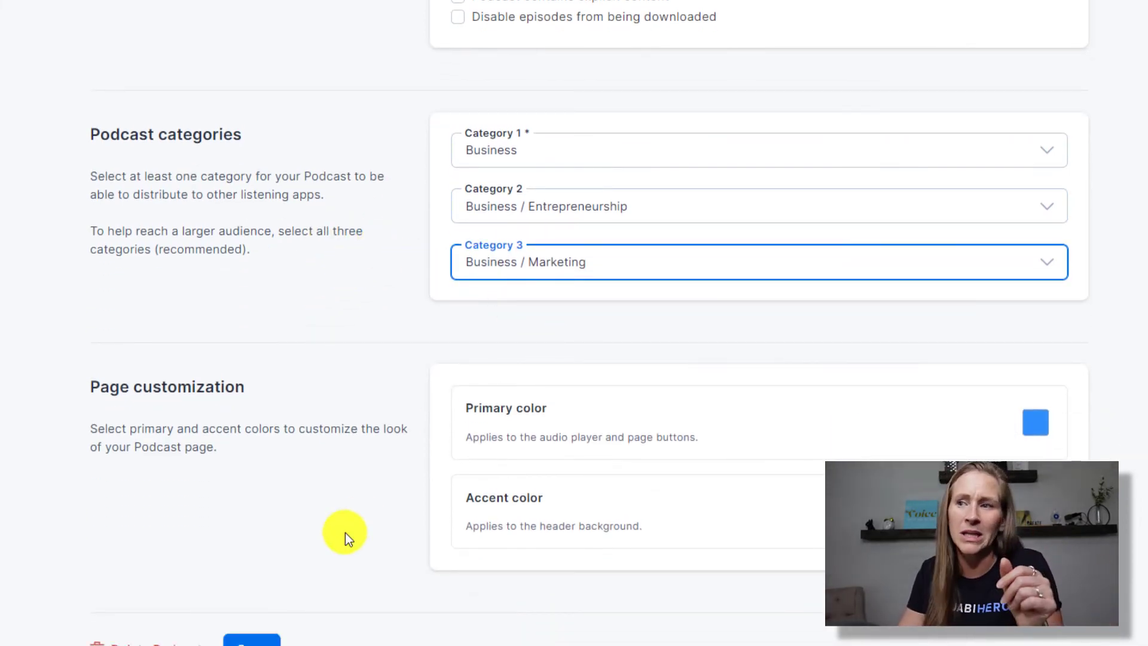
{"action": "left_click", "coordinate": [265, 642]}
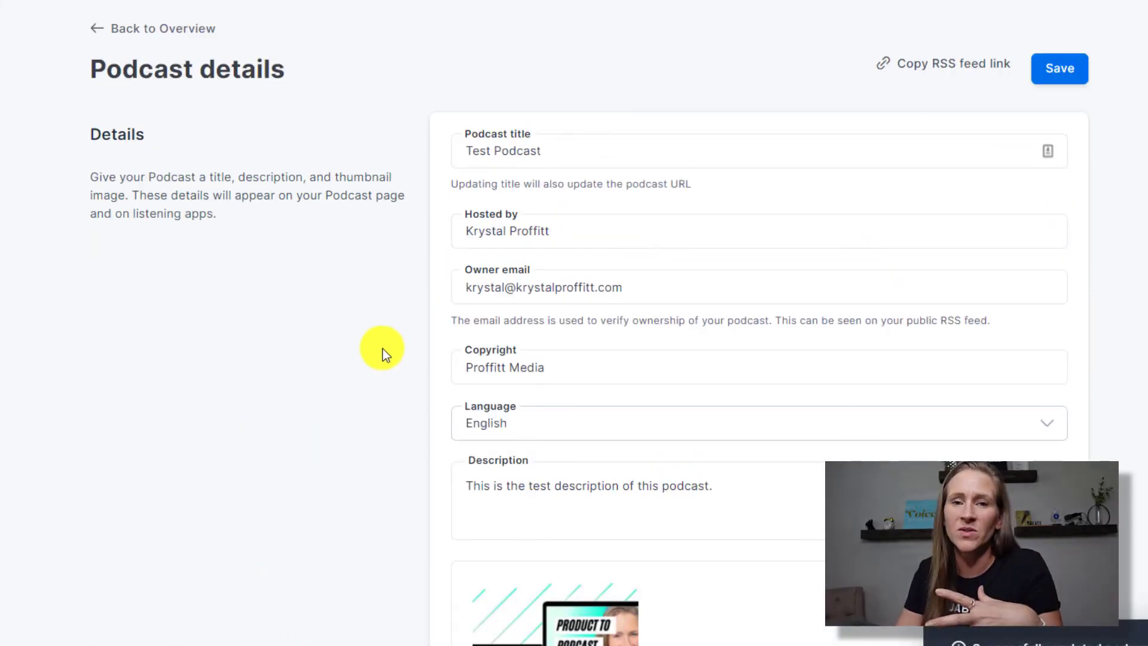
Open Test Podcast's Distribution settings and expand the Apple Podcasts directory entry.
{"action": "left_click", "coordinate": [119, 29]}
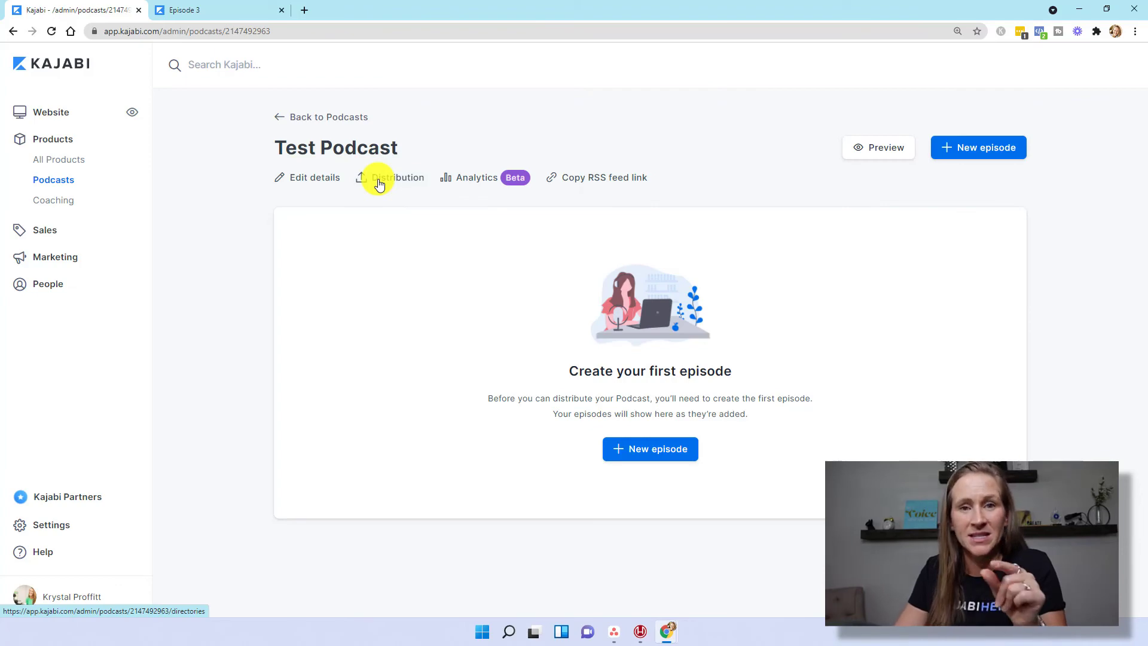
{"action": "left_click", "coordinate": [379, 181]}
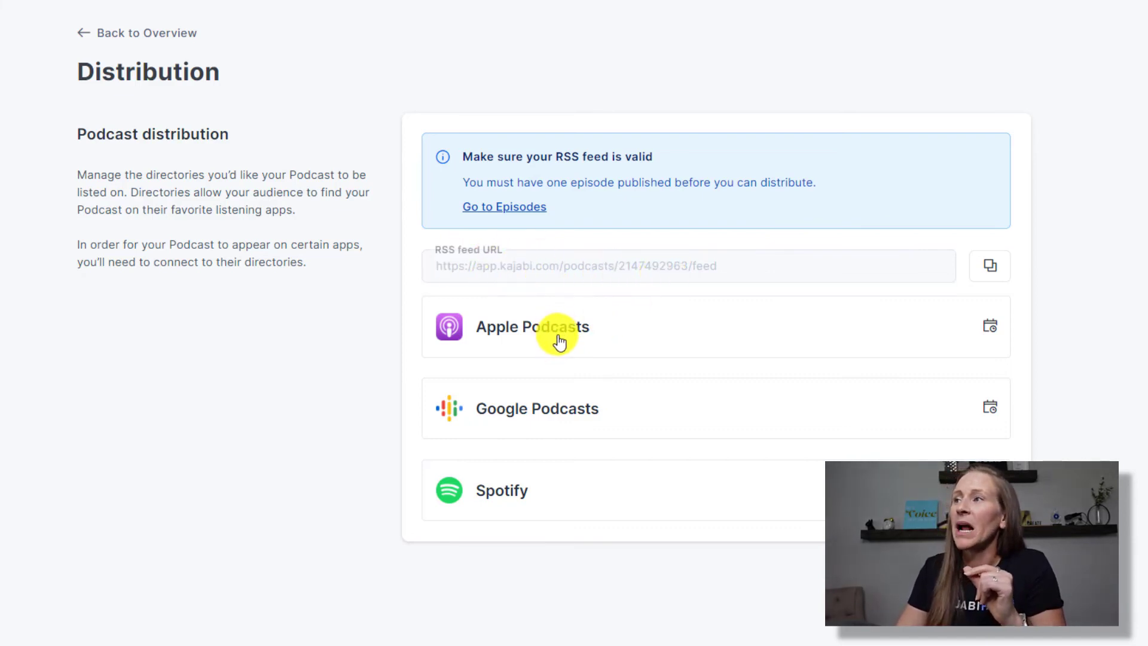
{"action": "left_click_drag", "start_coordinate": [579, 336], "coordinate": [494, 325]}
{"action": "left_click", "coordinate": [608, 333]}
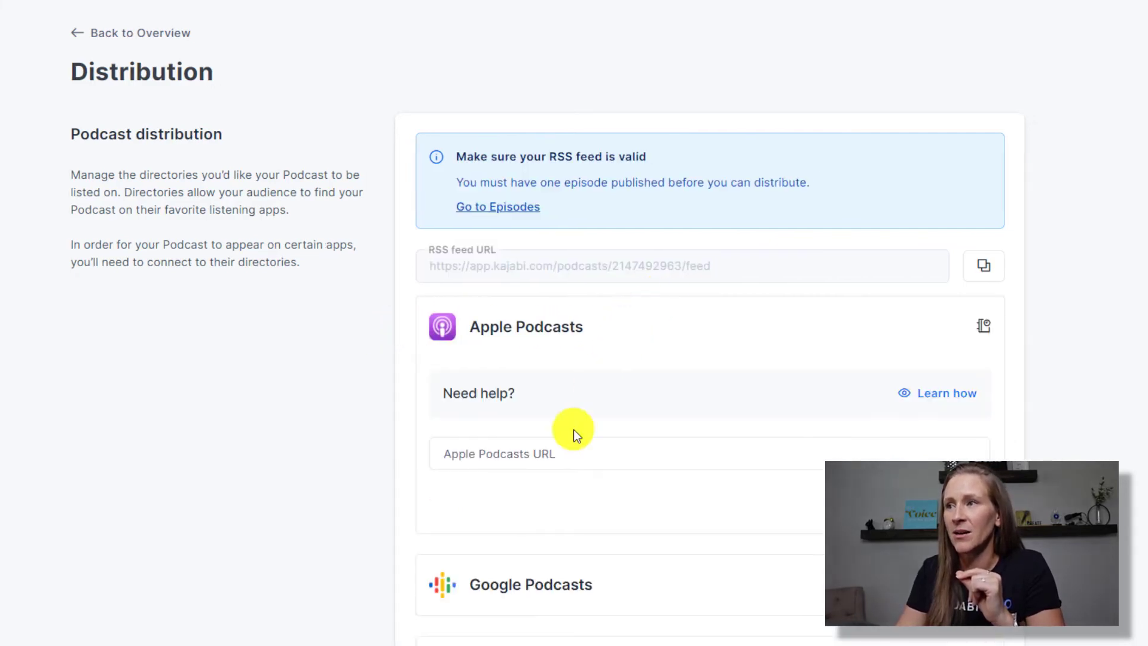
Look at the Apple Podcasts link field, then expand the Google Podcasts and Spotify entries.
{"action": "left_click", "coordinate": [570, 454]}
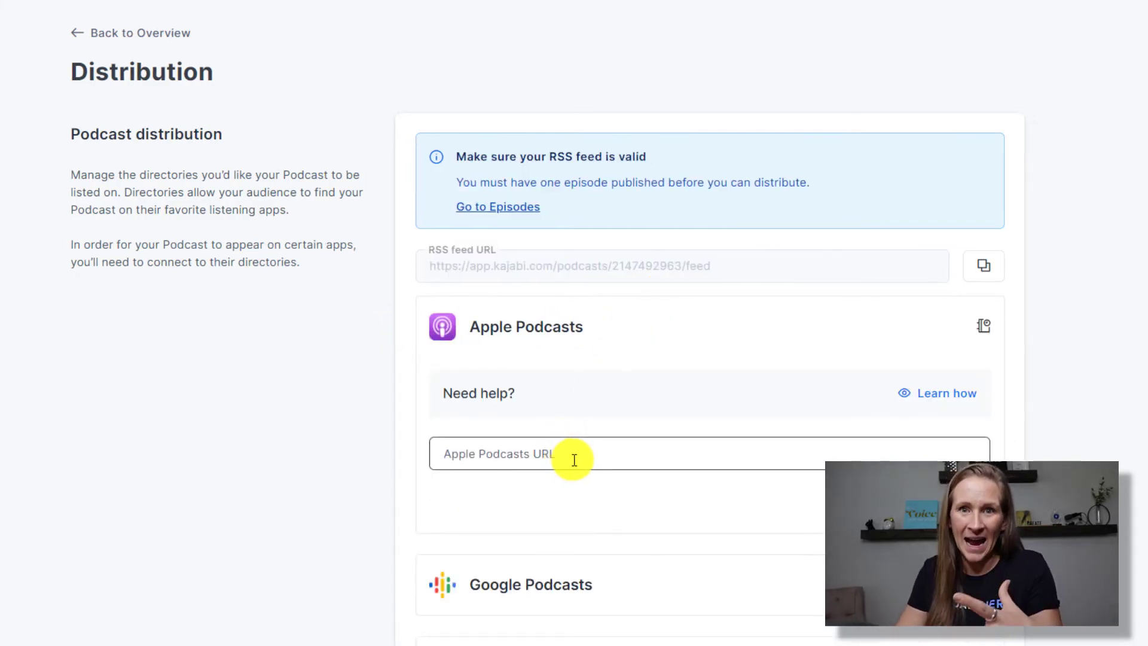
{"action": "scroll", "coordinate": [598, 448], "scroll_direction": "down", "scroll_amount": 2}
{"action": "left_click", "coordinate": [541, 480]}
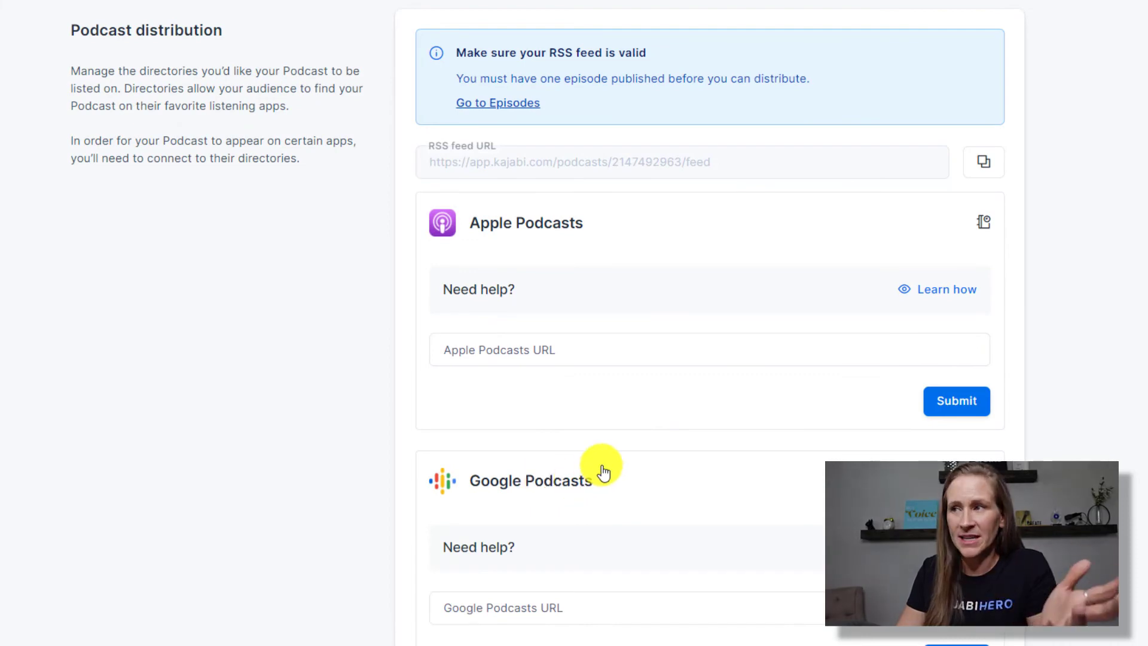
{"action": "scroll", "coordinate": [598, 478], "scroll_direction": "down", "scroll_amount": 3}
{"action": "left_click", "coordinate": [505, 555]}
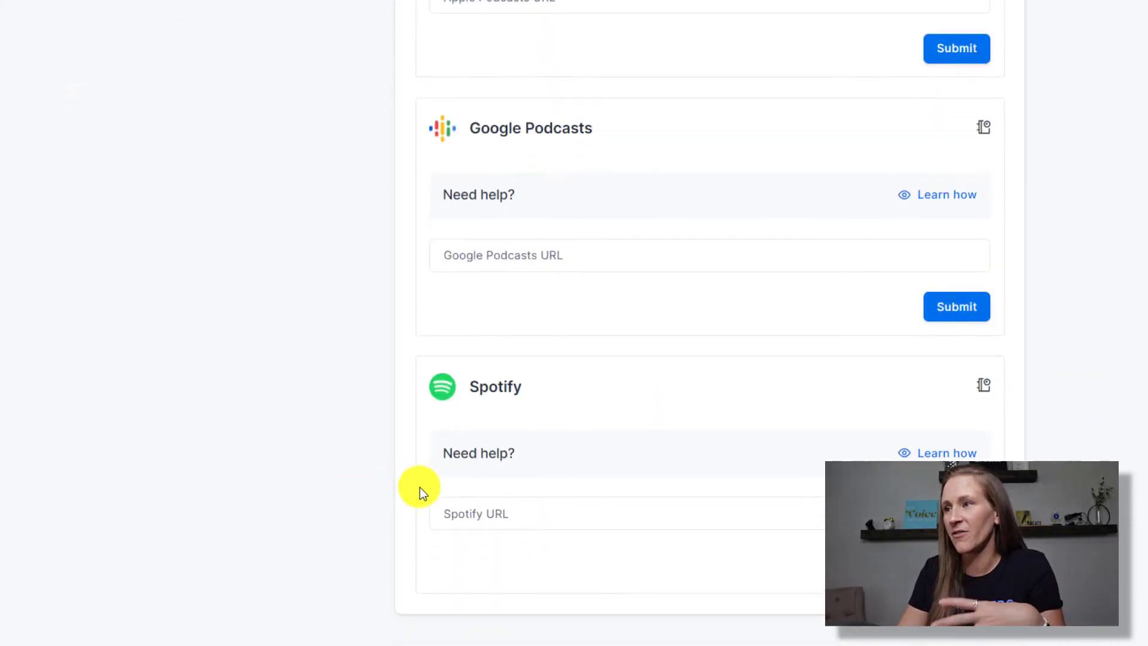
{"action": "scroll", "coordinate": [381, 353], "scroll_direction": "up", "scroll_amount": 8}
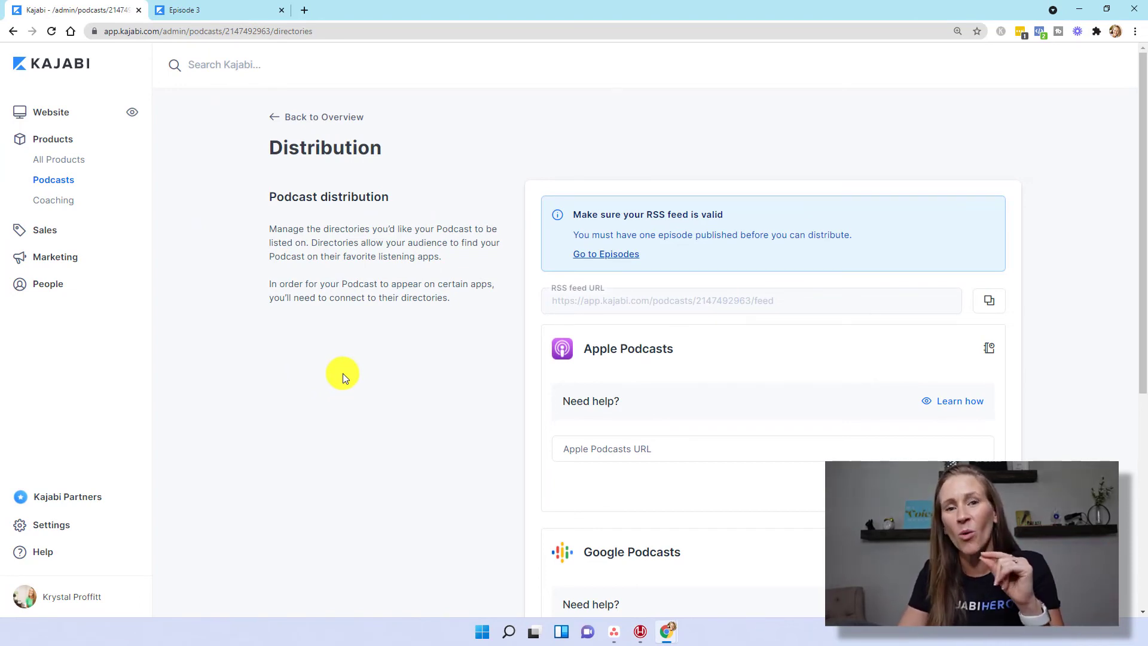
From the Podcasts list, choose Import a Podcast and paste the existing RSS feed URL.
{"action": "left_click", "coordinate": [293, 127]}
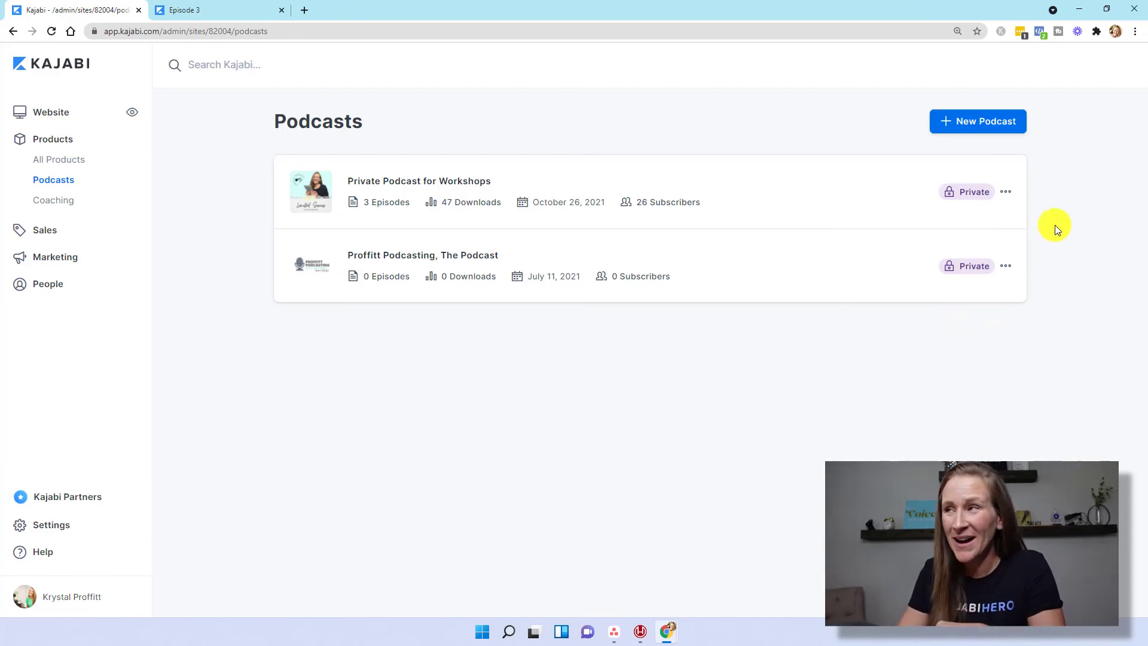
{"action": "left_click", "coordinate": [977, 135]}
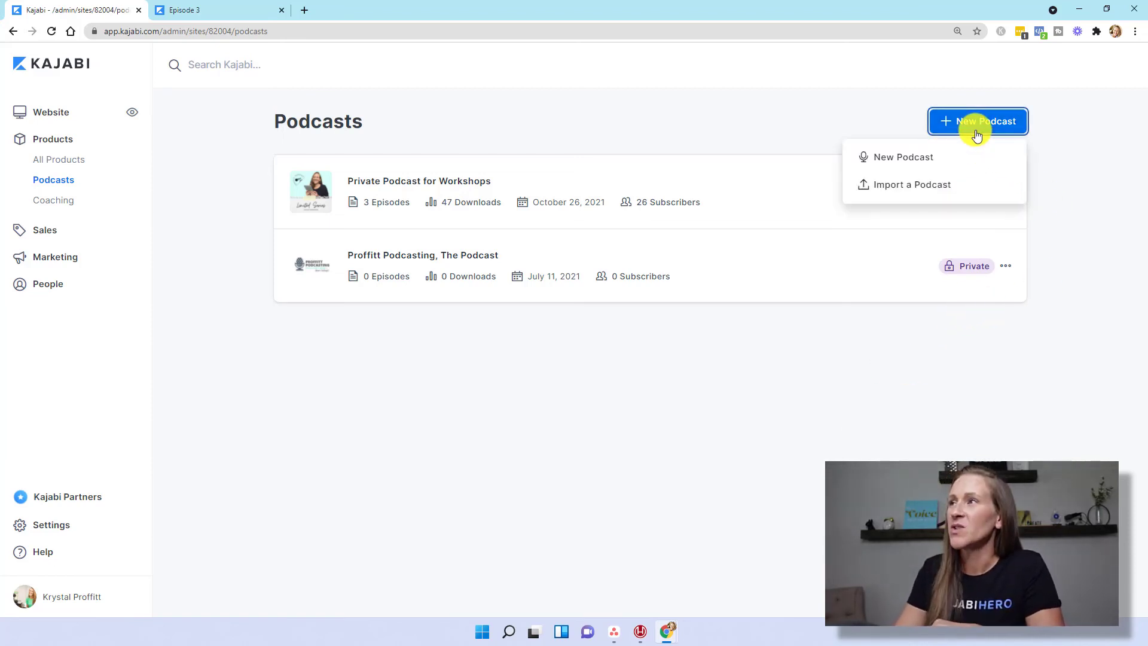
{"action": "left_click", "coordinate": [926, 193]}
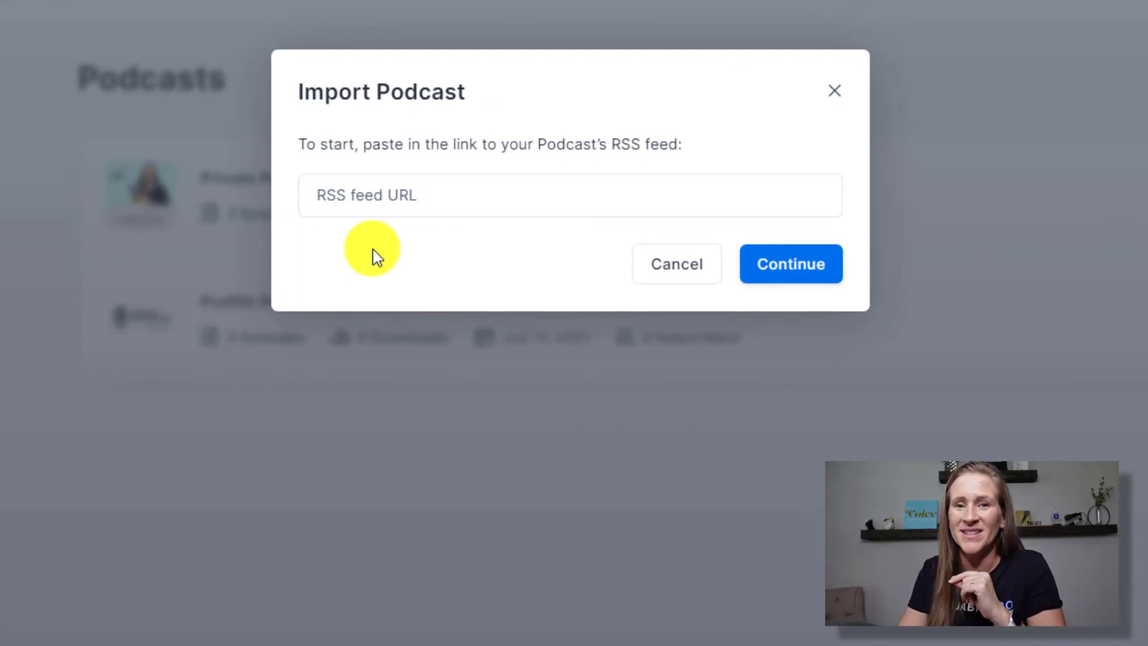
{"action": "key", "text": "ctrl+v"}
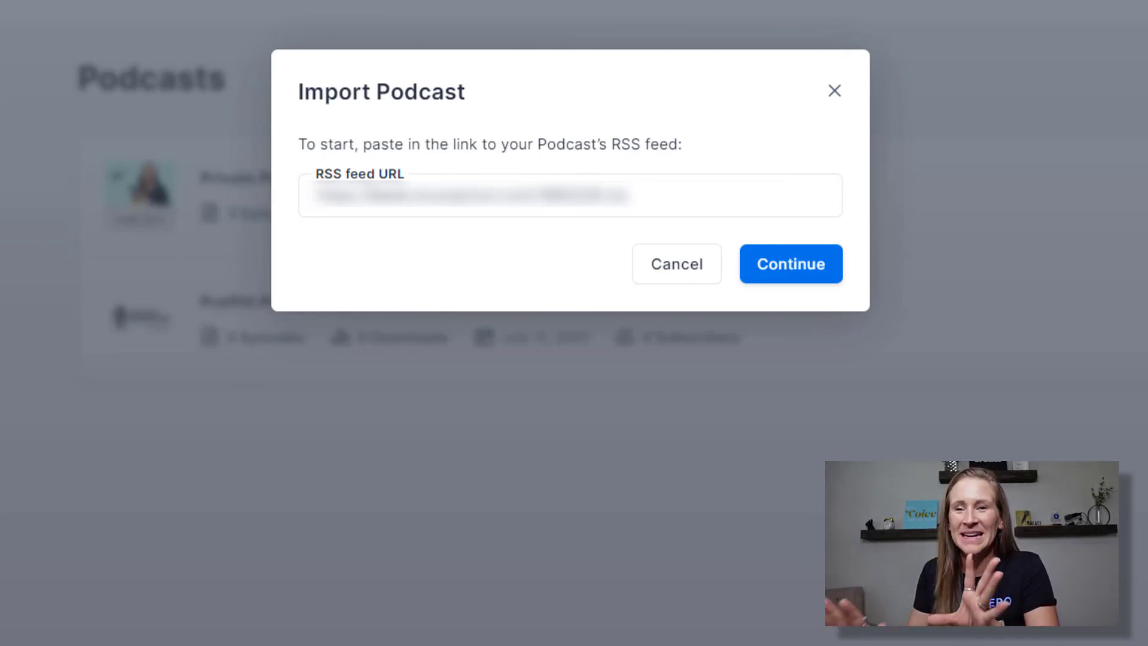
Submit the pasted feed link, which Kajabi rejects as not a valid RSS feed.
{"action": "left_click", "coordinate": [802, 276]}
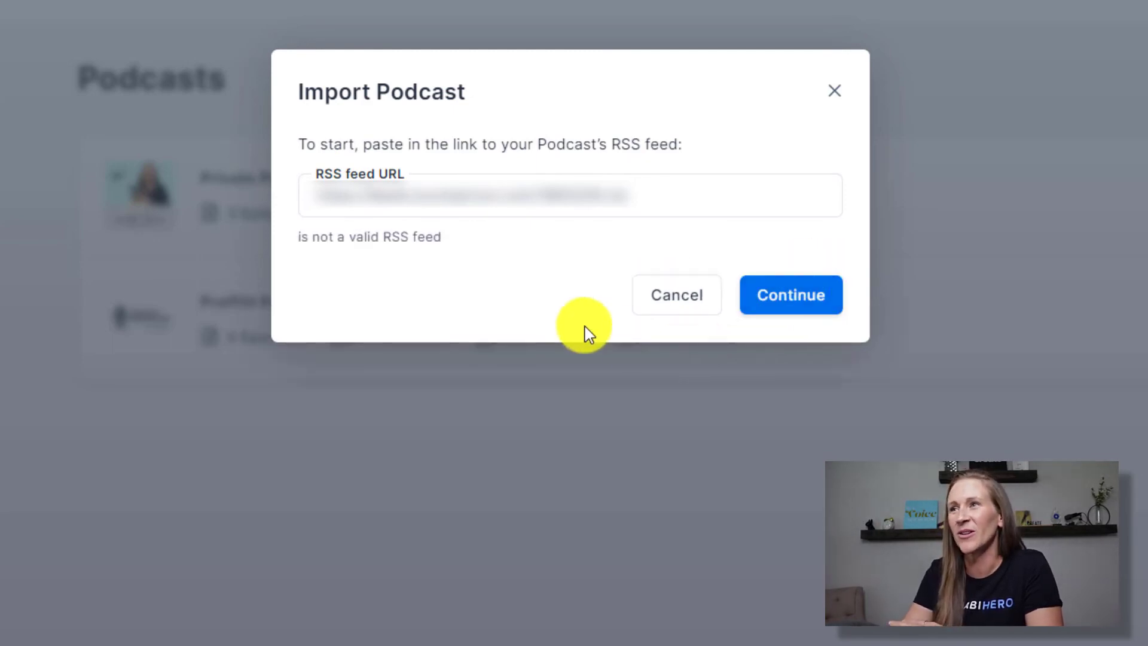